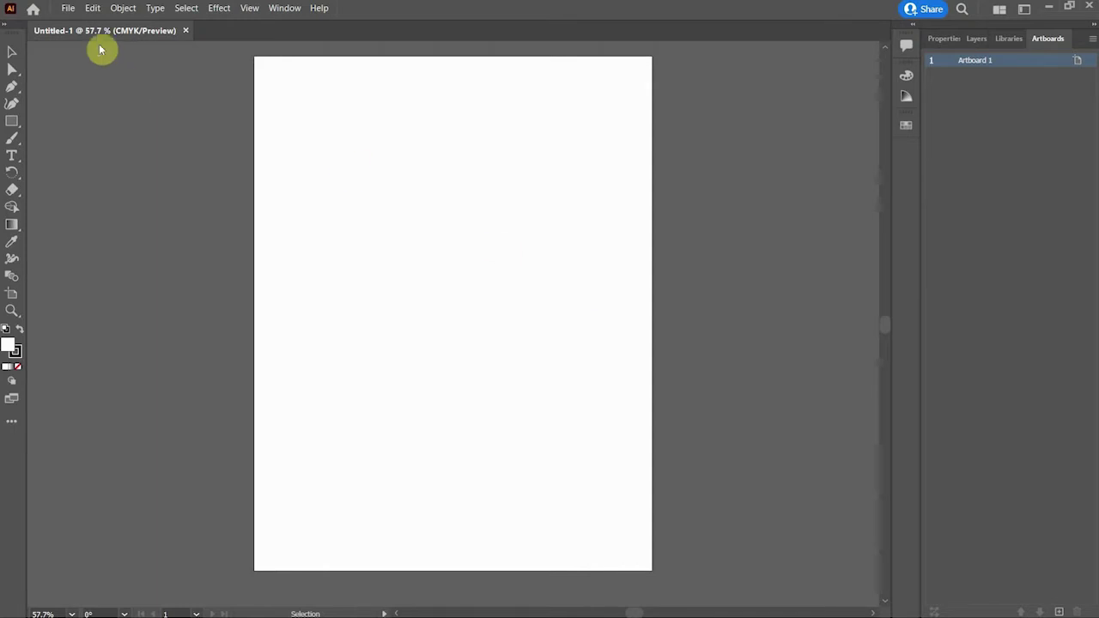
- Show the Gradient panel from the Window menu and dock it with the right-side panels
left_click(273, 9)
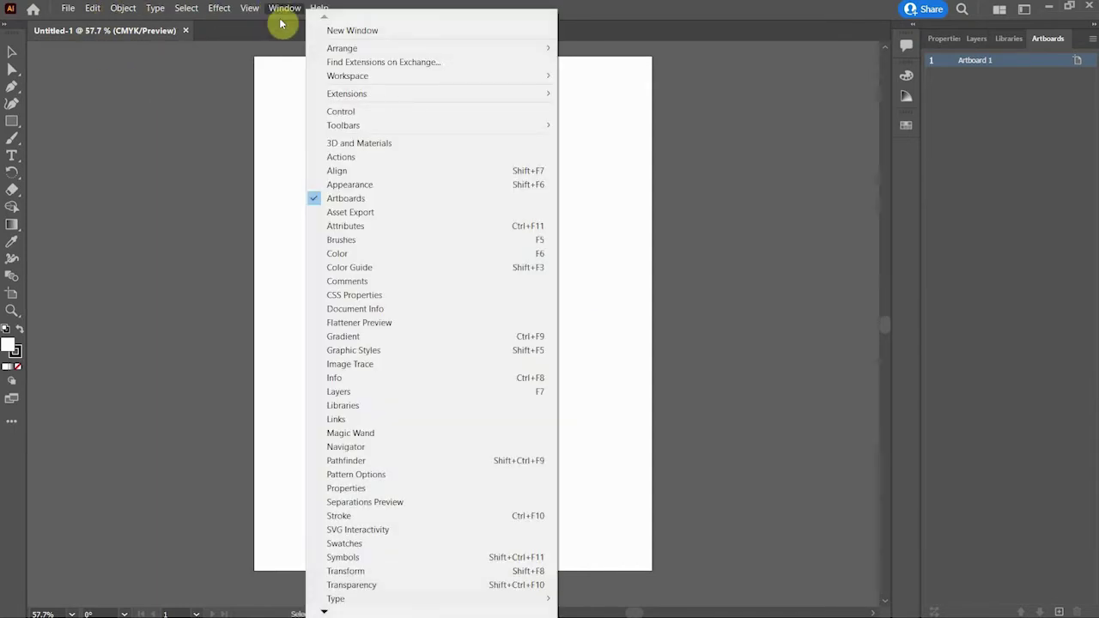
left_click(408, 344)
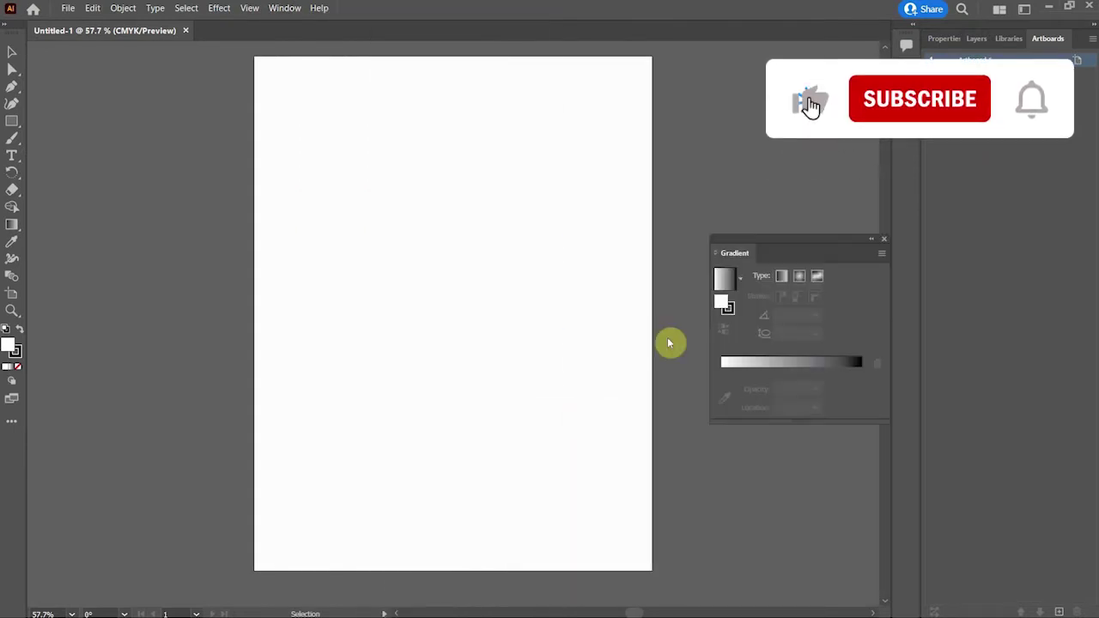
left_click_drag(747, 253, 918, 177)
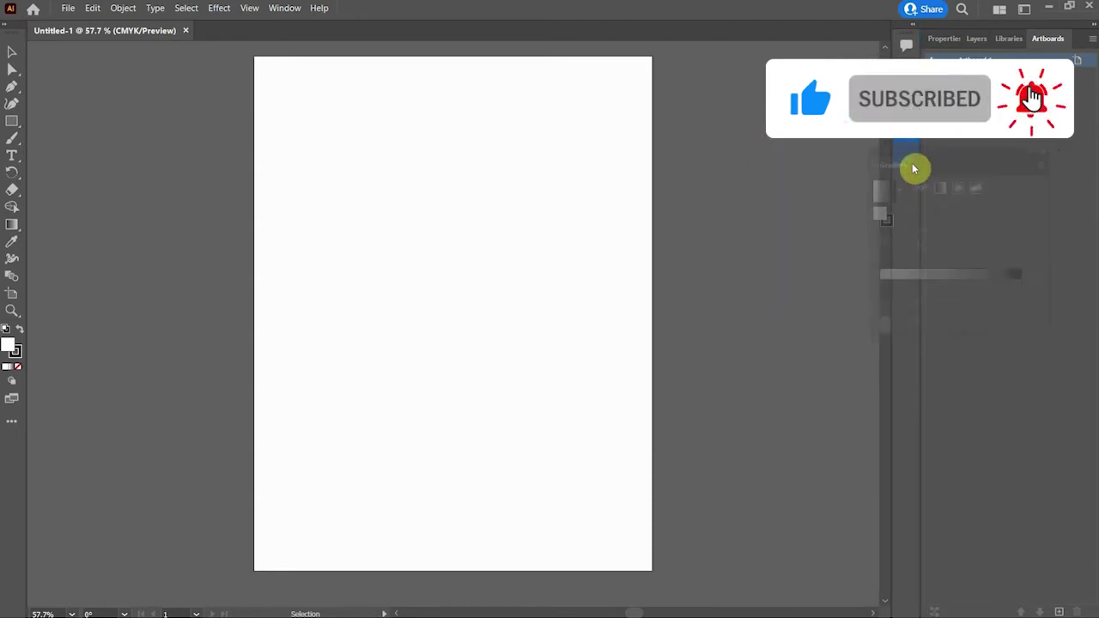
left_click_drag(918, 178, 908, 152)
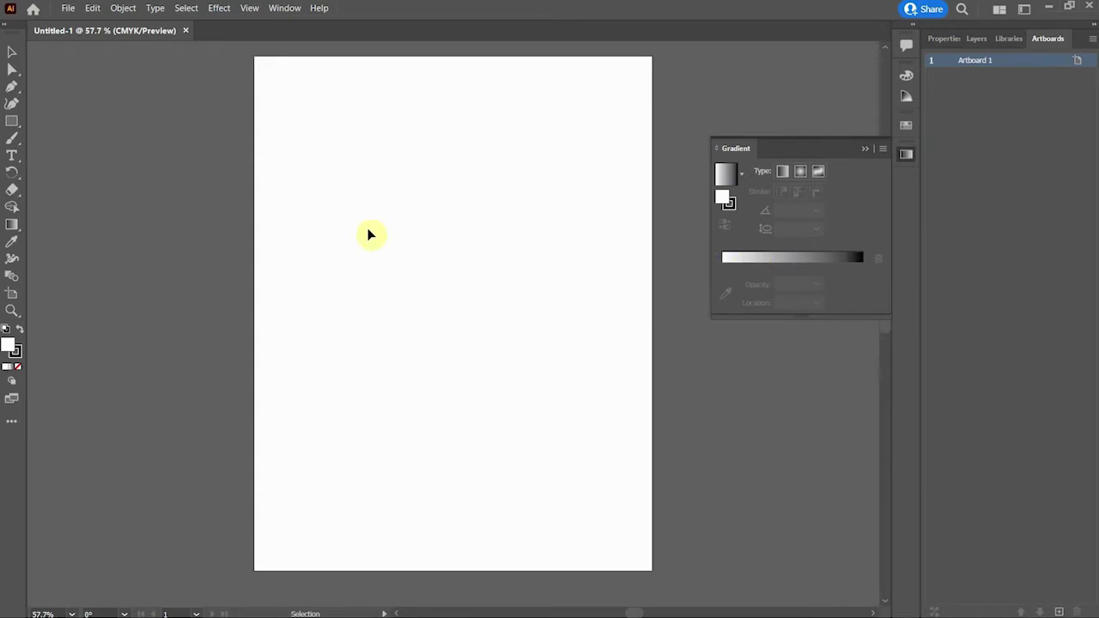
- Draw a rectangle near the top of the artboard with a black fill and no stroke
key("m")
left_click_drag(346, 197, 568, 331)
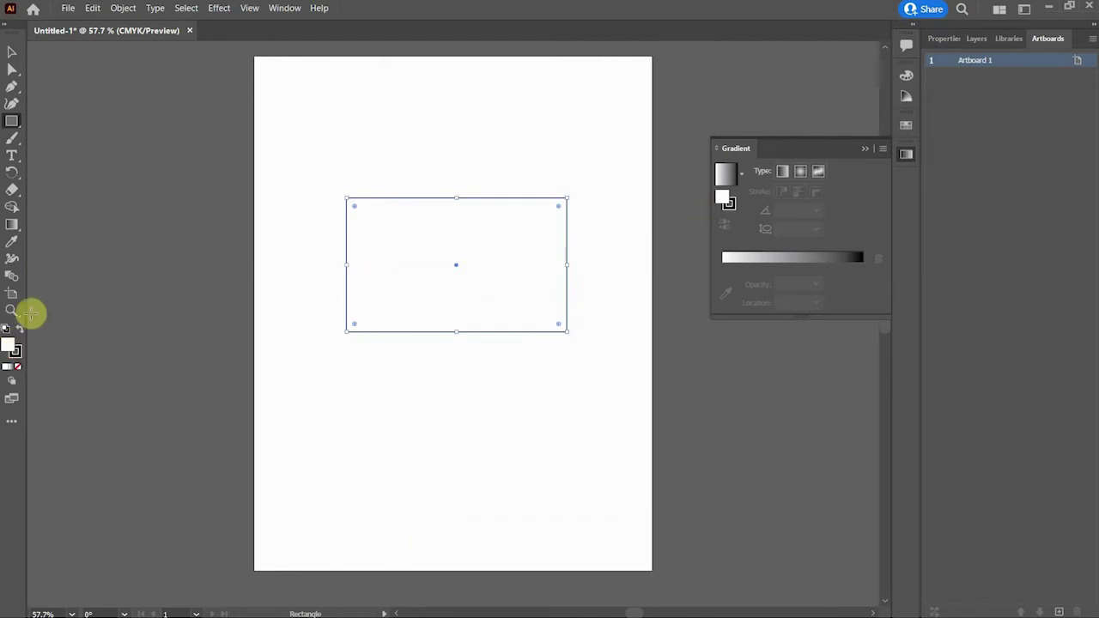
double_click(9, 344)
left_click(955, 235)
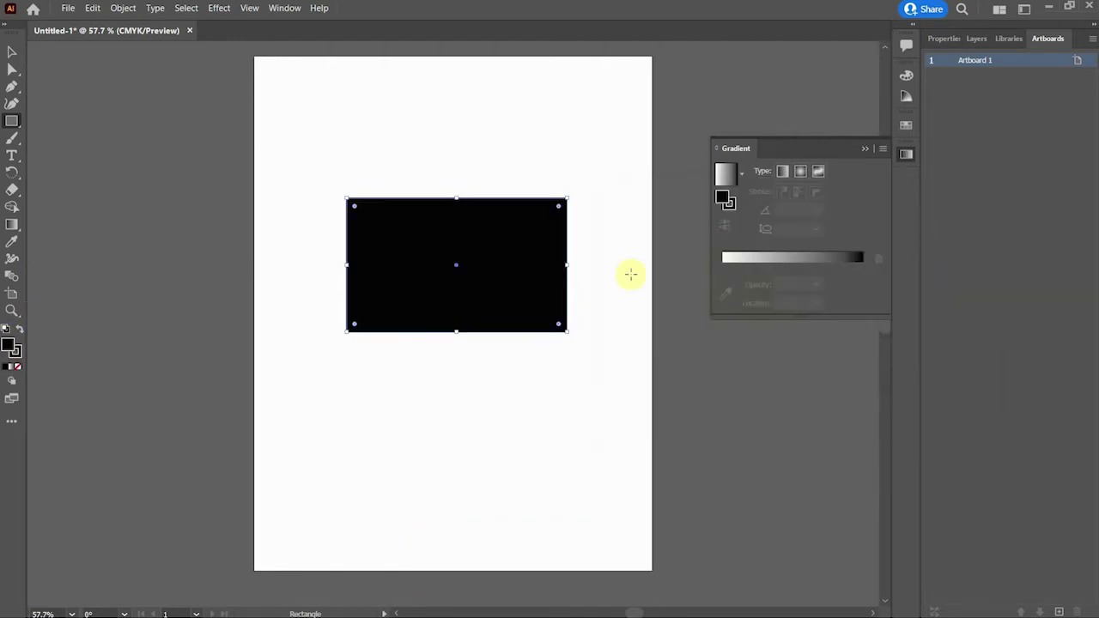
left_click(17, 352)
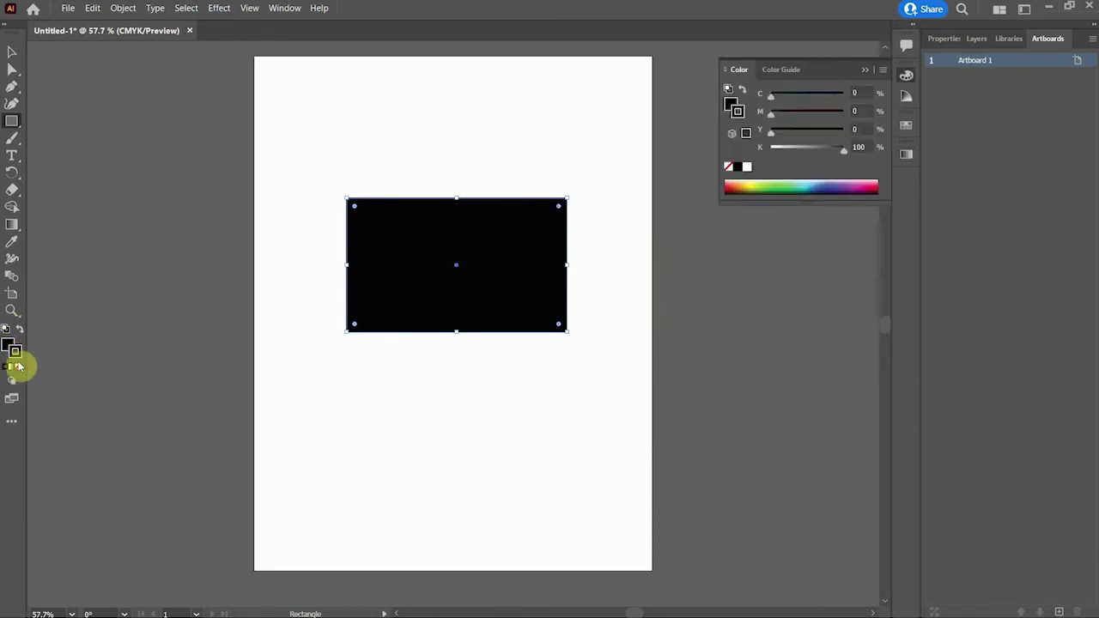
left_click(19, 369)
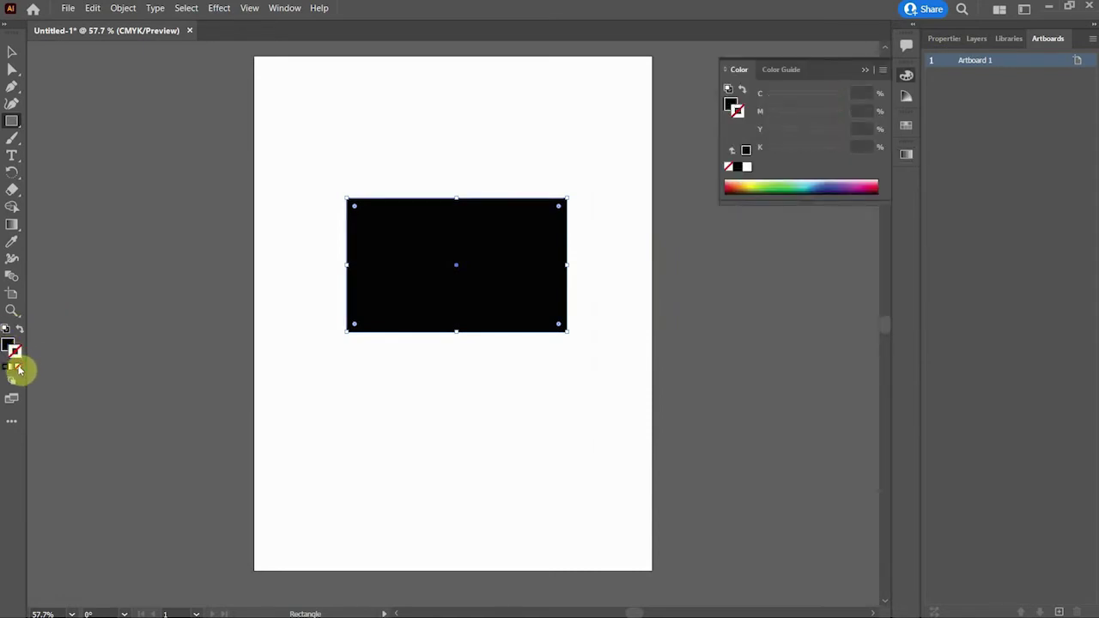
- Apply the default white-to-black gradient to the rectangle's fill from the Gradient panel
key("v")
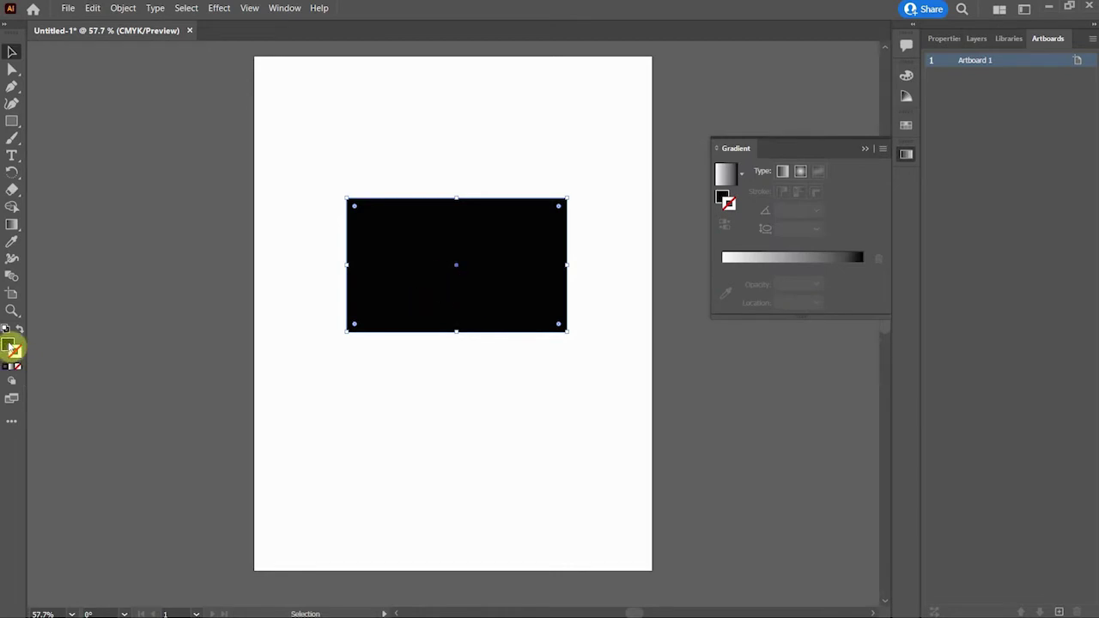
left_click(12, 346)
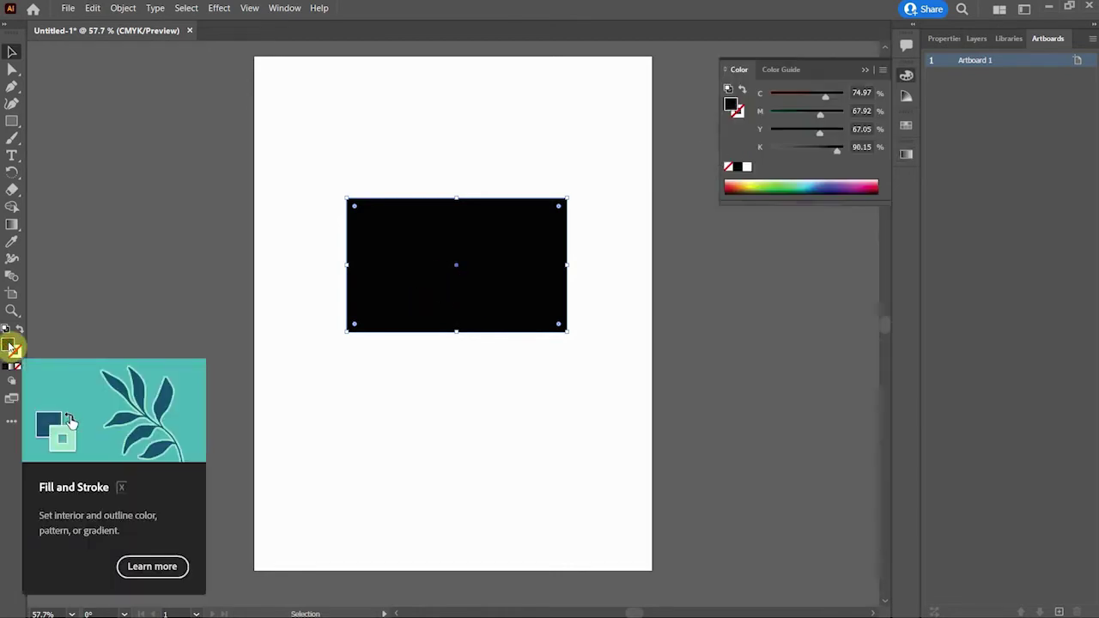
left_click(906, 155)
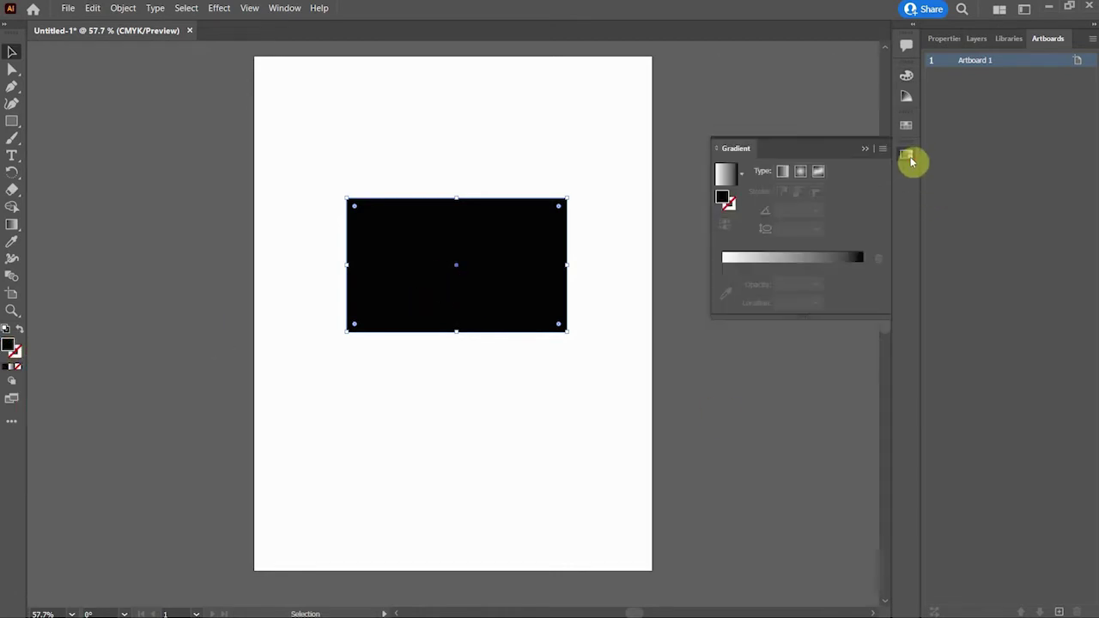
left_click(724, 176)
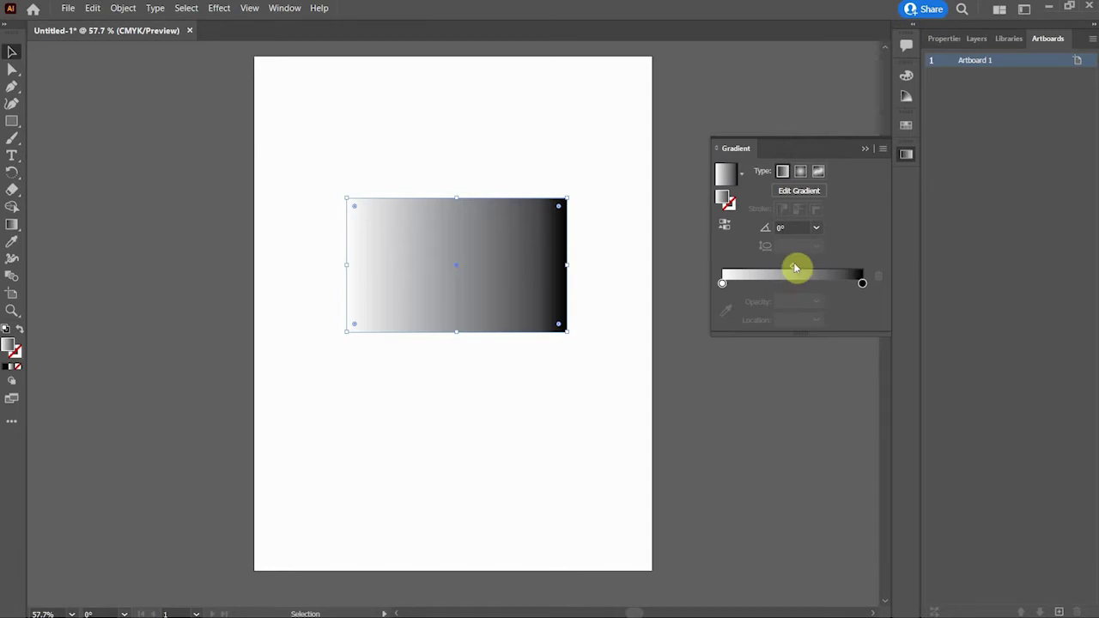
- Drag the gradient midpoint to test positions, then fix its location at 50%
left_click_drag(794, 269, 752, 273)
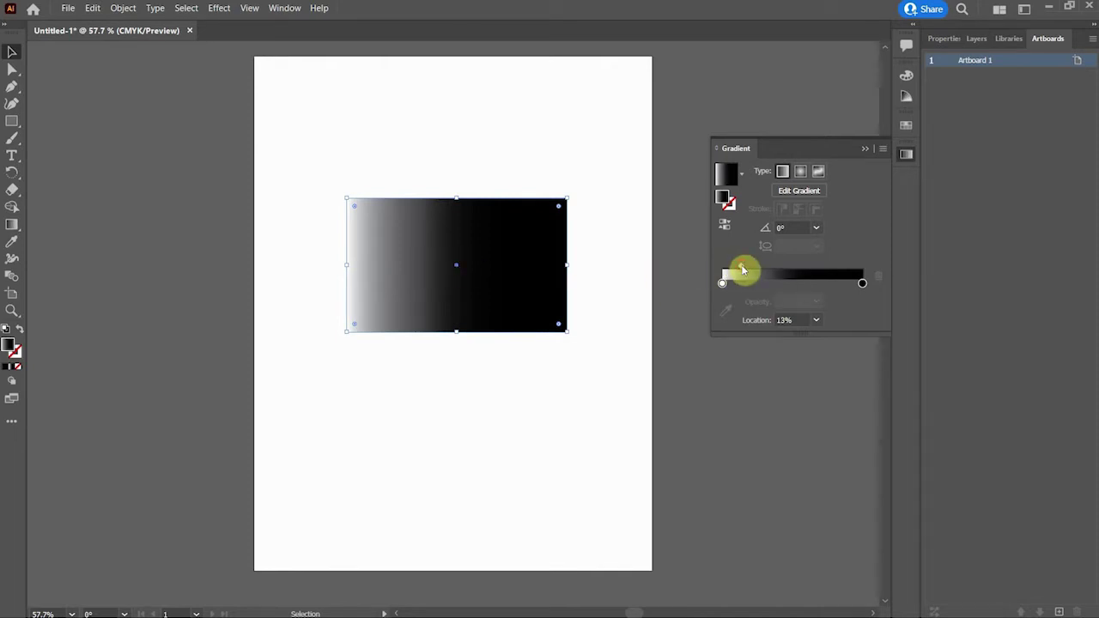
left_click_drag(743, 270, 841, 263)
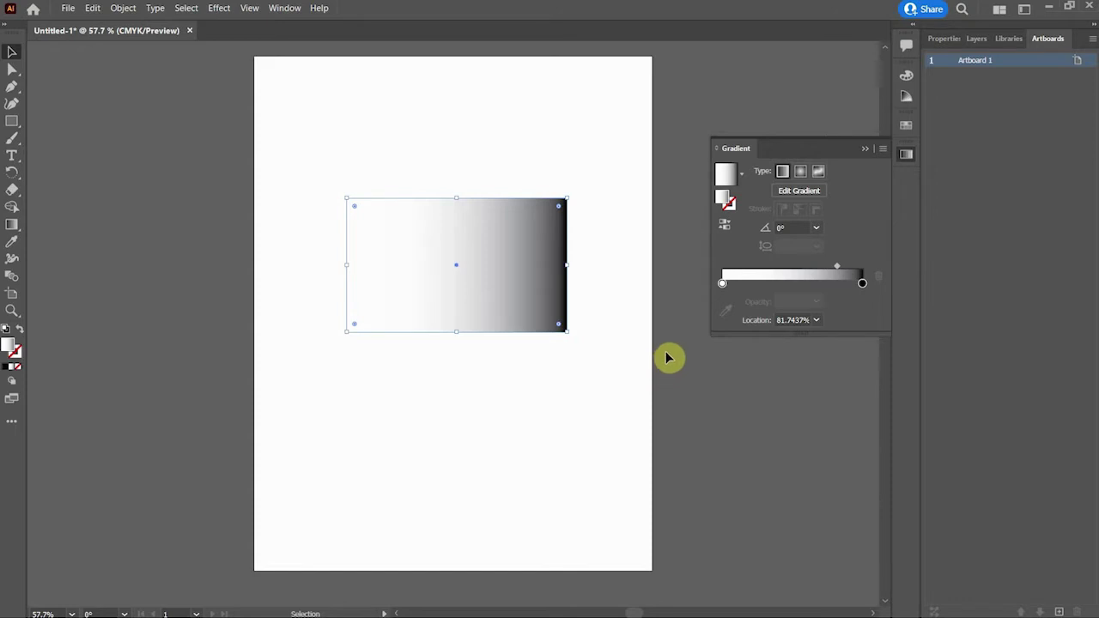
left_click_drag(837, 268, 794, 278)
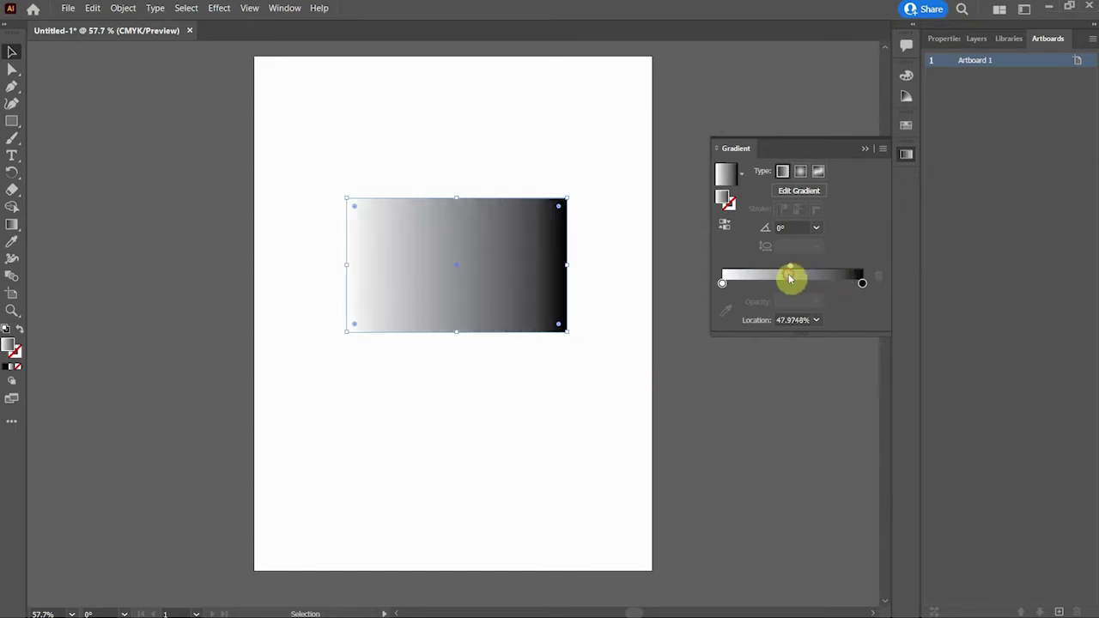
left_click(816, 320)
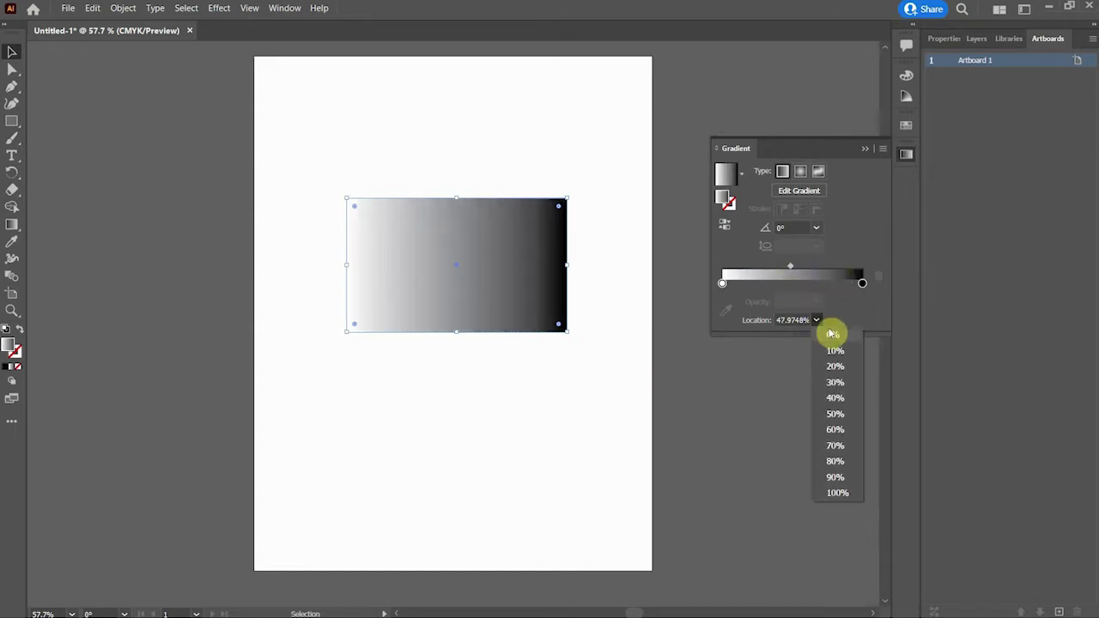
left_click(838, 414)
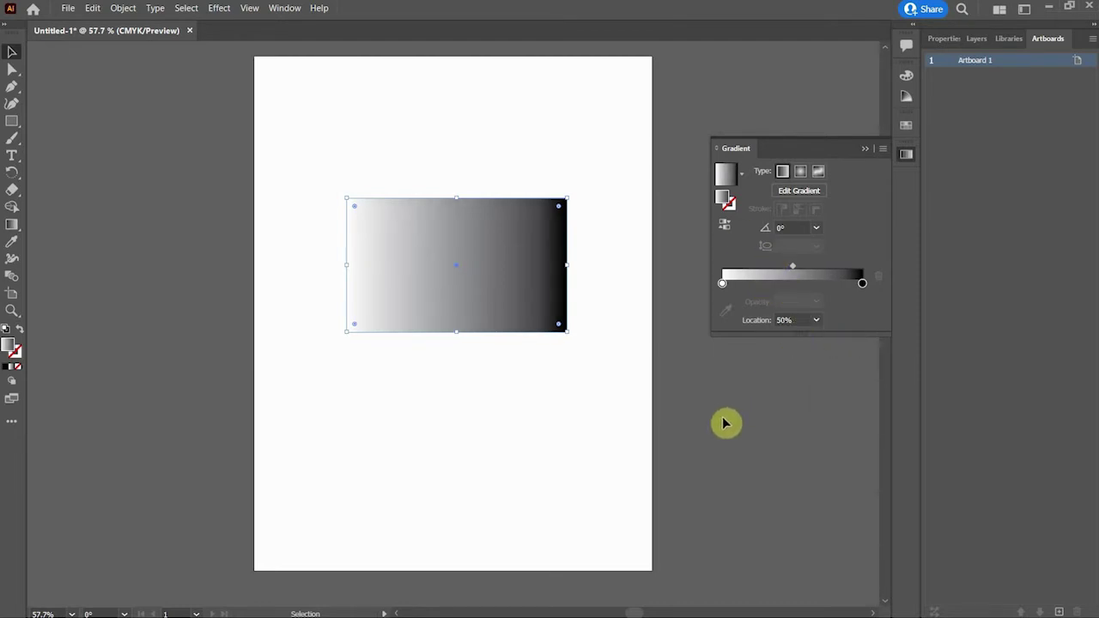
- Recolour the gradient's black end stop with the crimson swatch
left_click(863, 284)
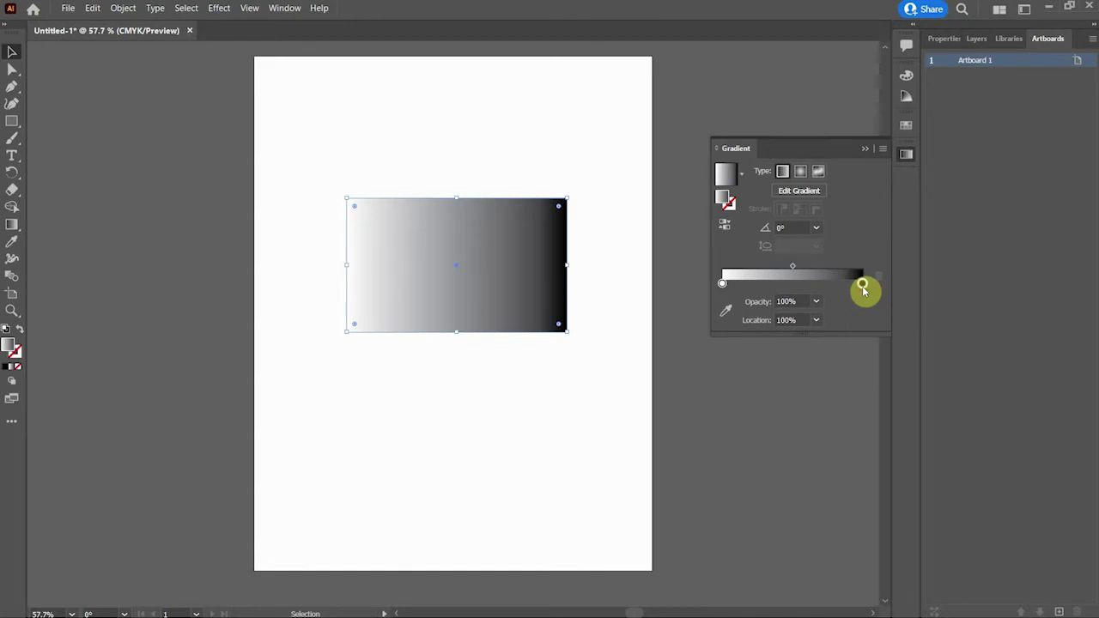
double_click(863, 286)
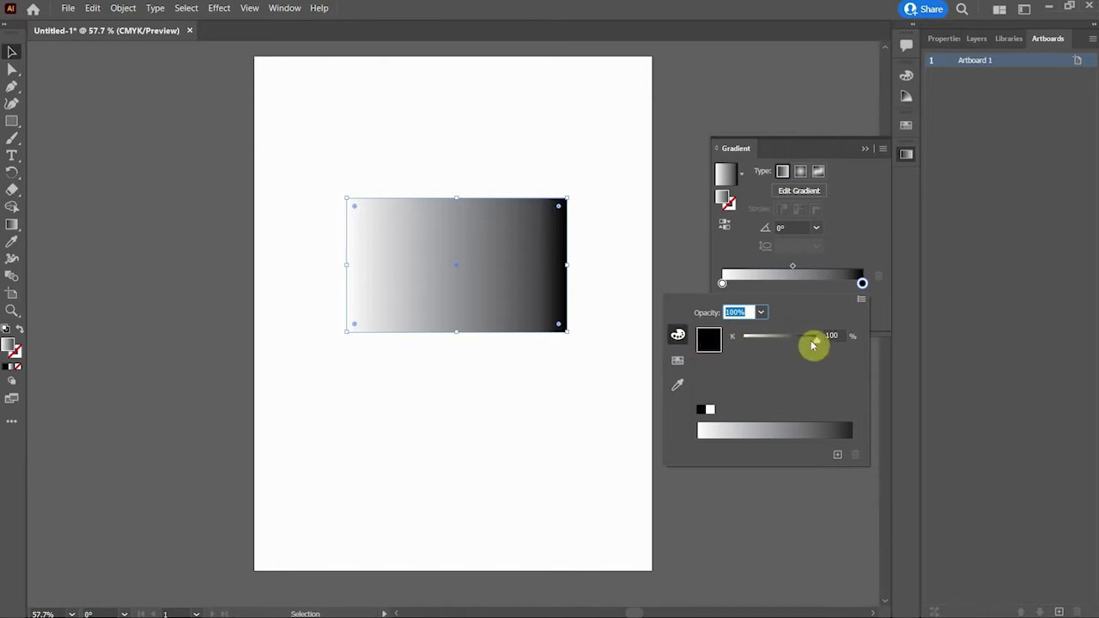
mouse_move(814, 340)
left_mouse_down()
mouse_move(777, 348)
mouse_move(827, 343)
left_mouse_up()
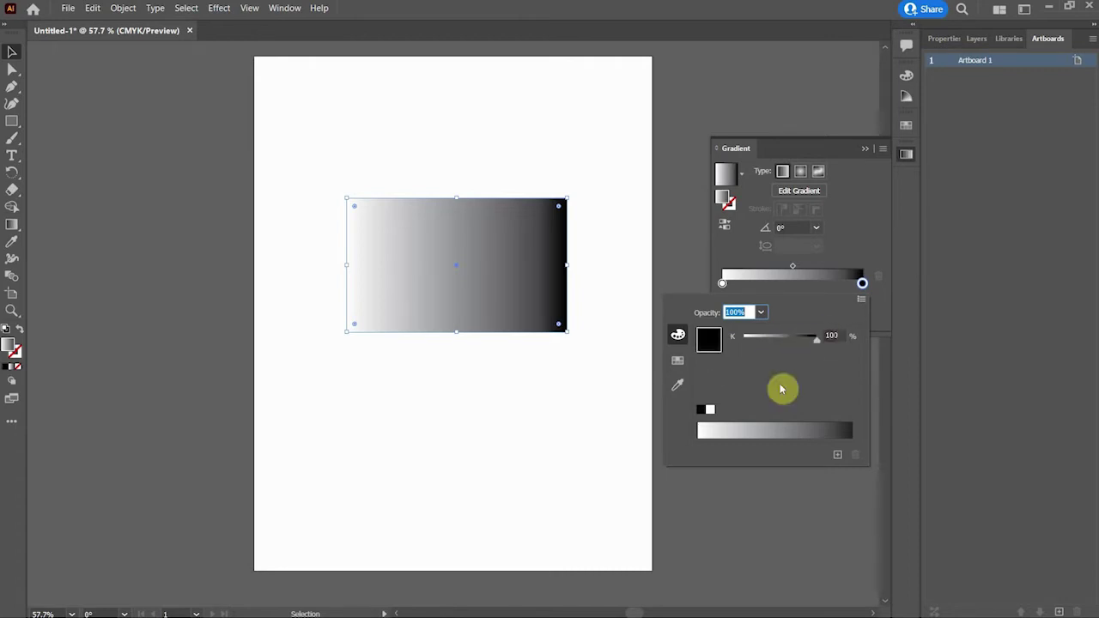
left_click(710, 410)
left_click(703, 410)
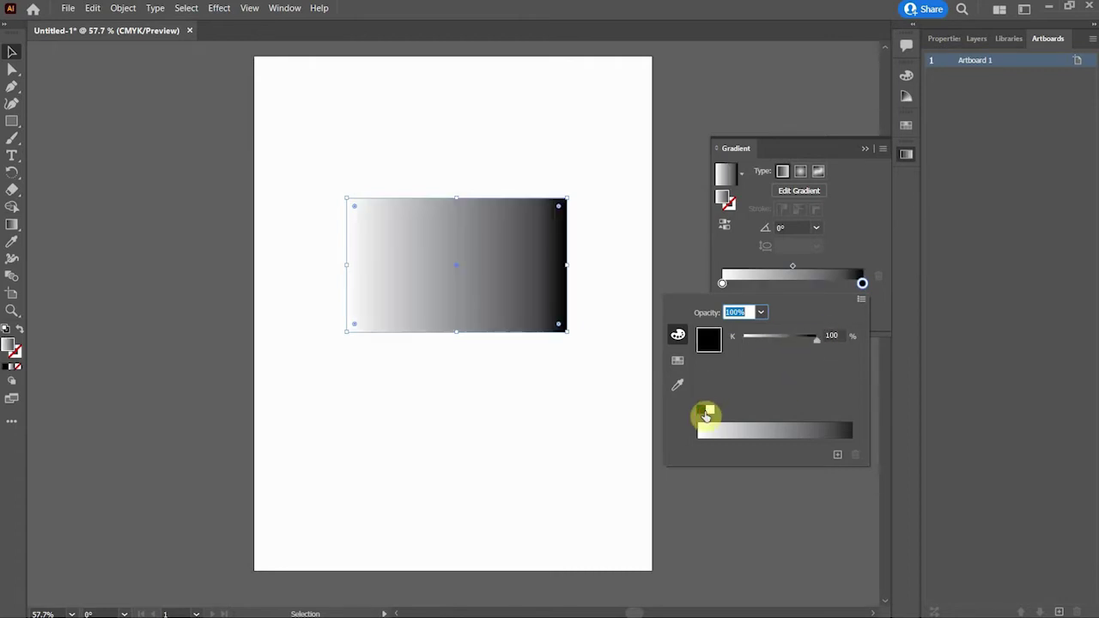
left_click(678, 361)
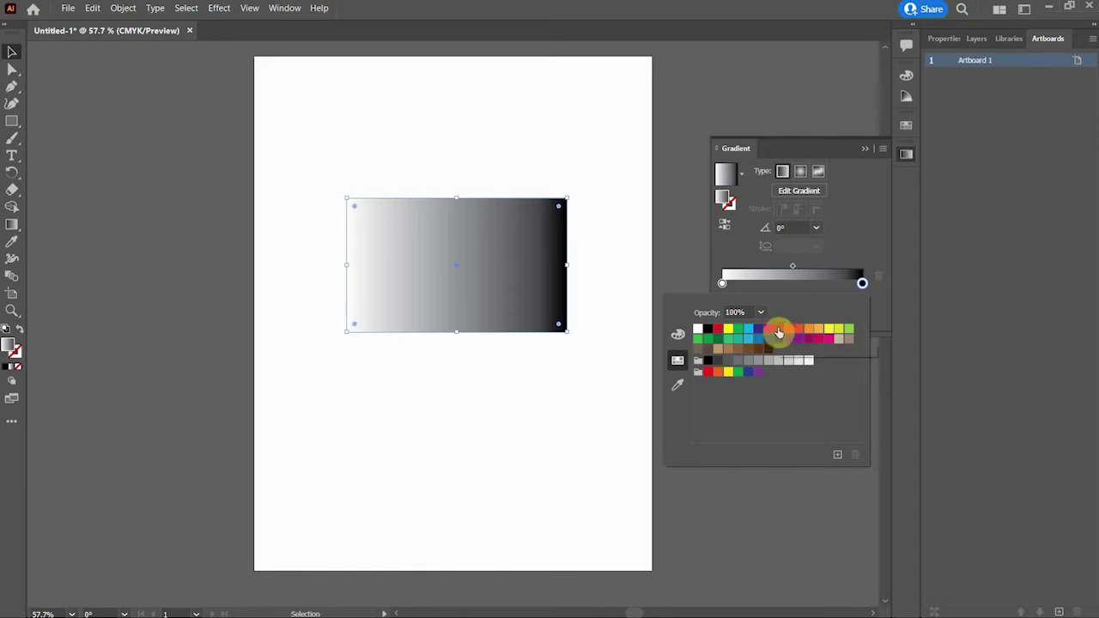
left_click(778, 330)
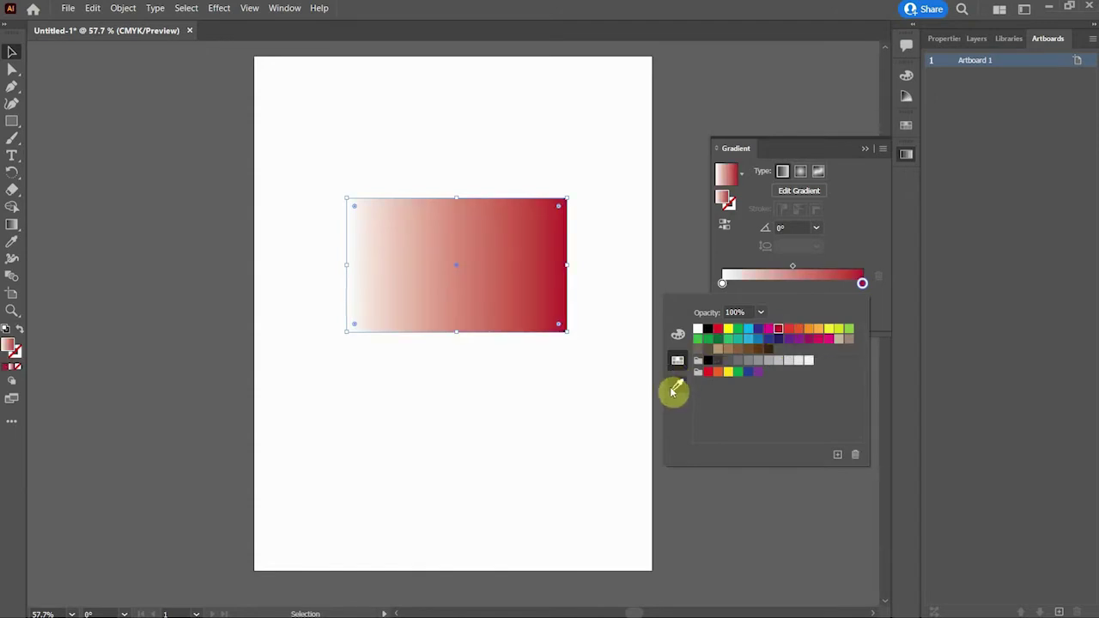
left_click(677, 385)
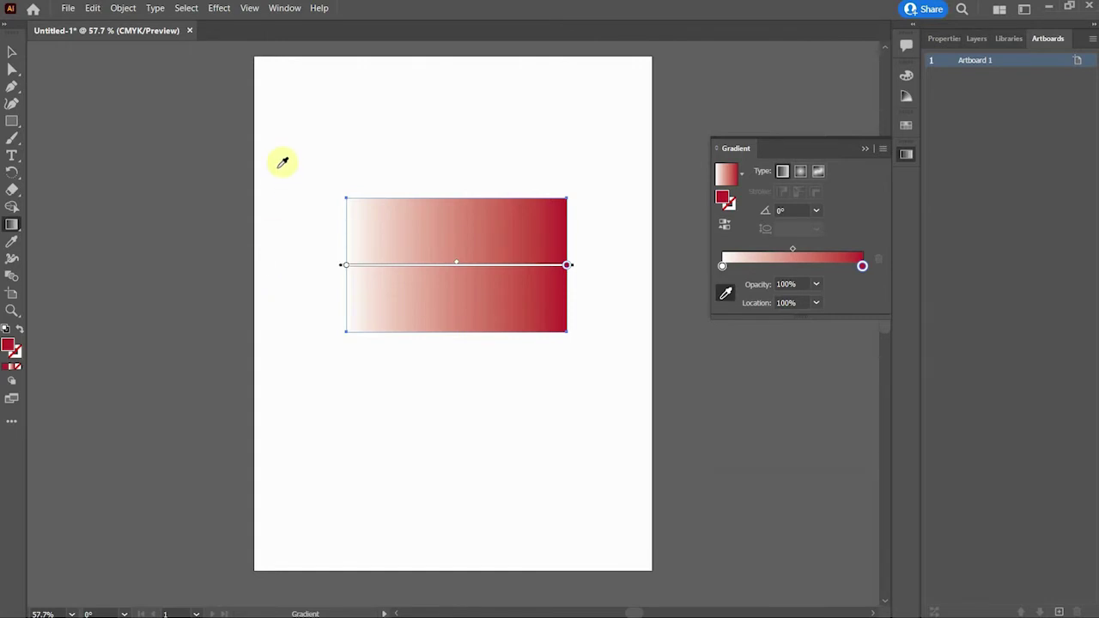
- Sample colours from the screen, including white and grey, into the gradient's end stop
left_click(170, 148)
left_click(410, 129)
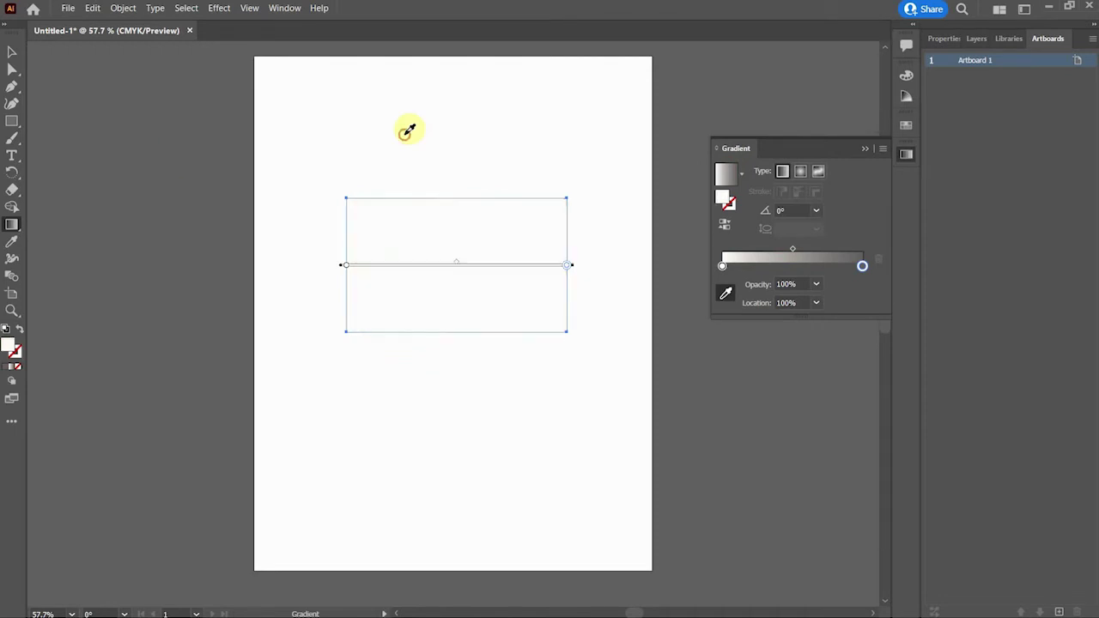
left_click(753, 416)
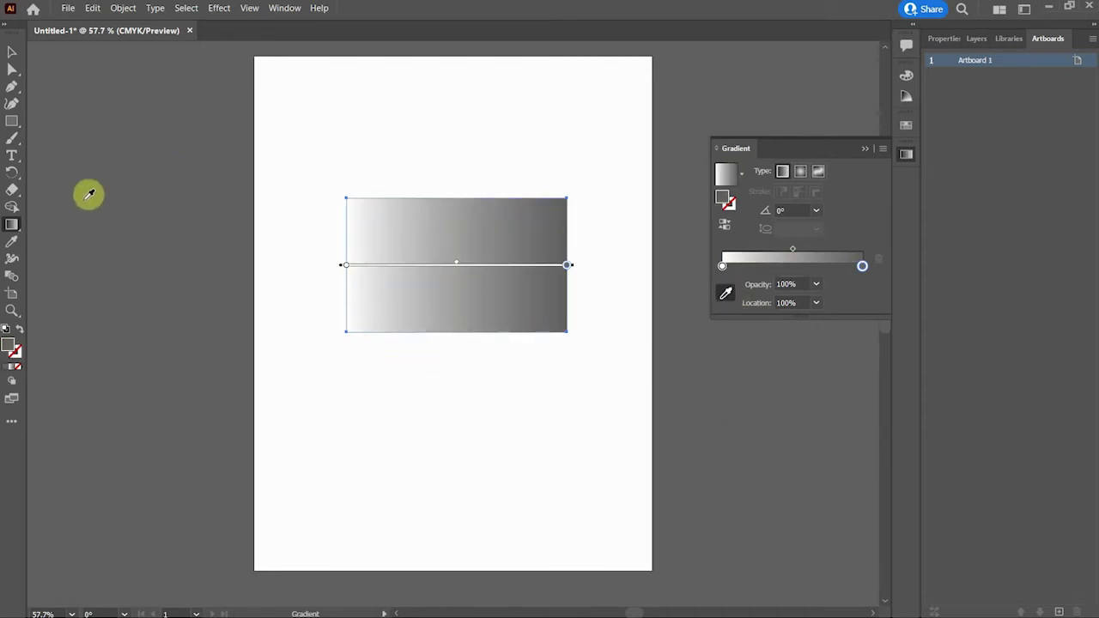
- Reset the end stop to crimson red and add a new colour stop near the right end
double_click(862, 265)
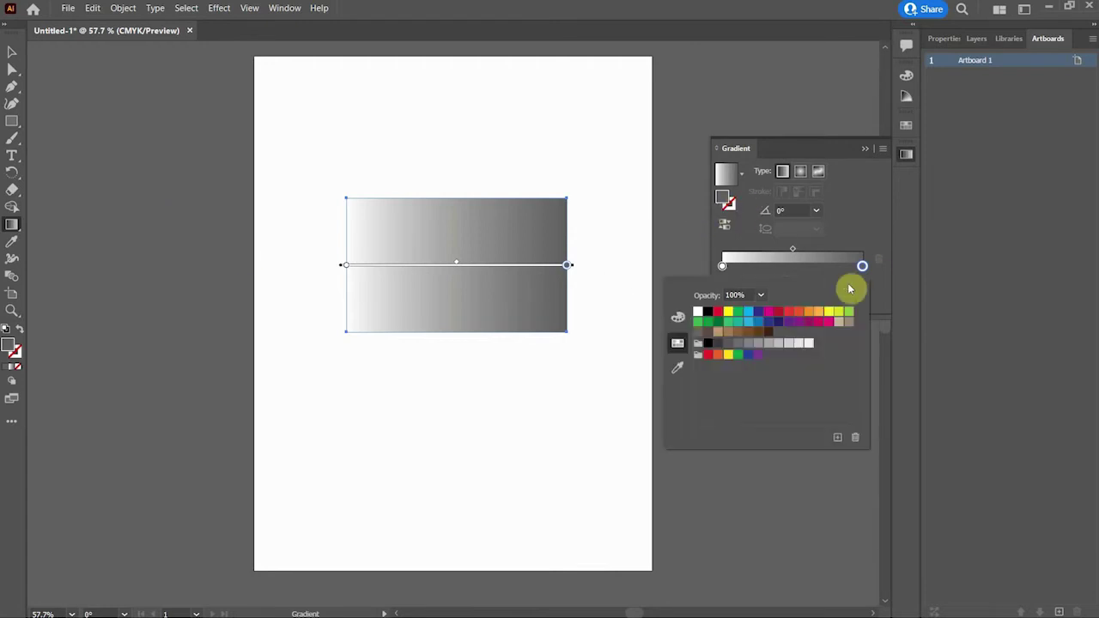
left_click(780, 321)
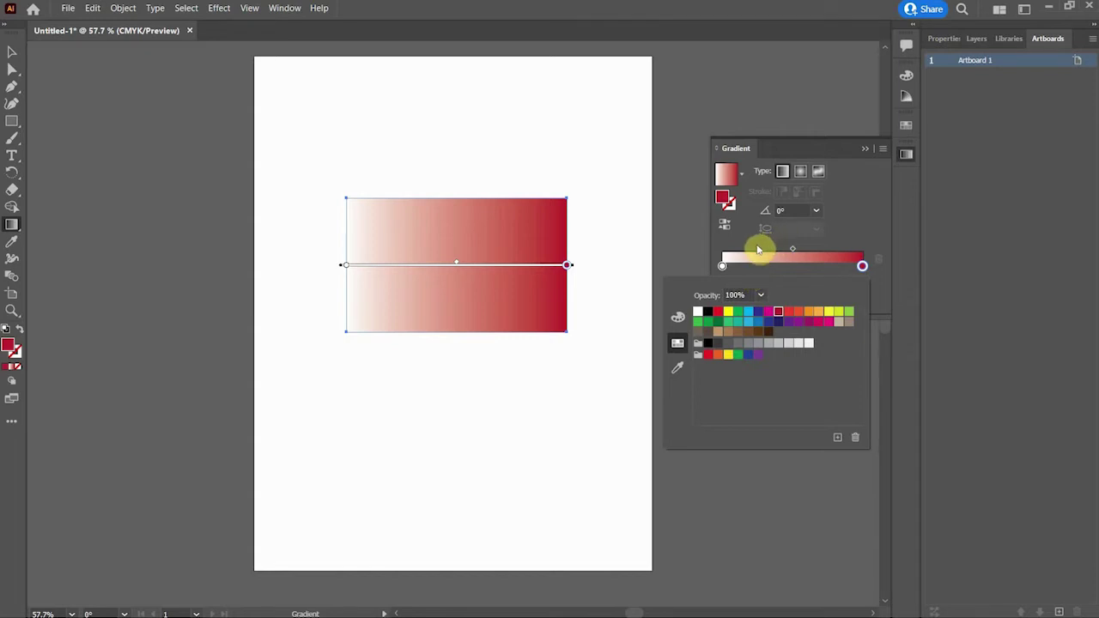
left_click(867, 237)
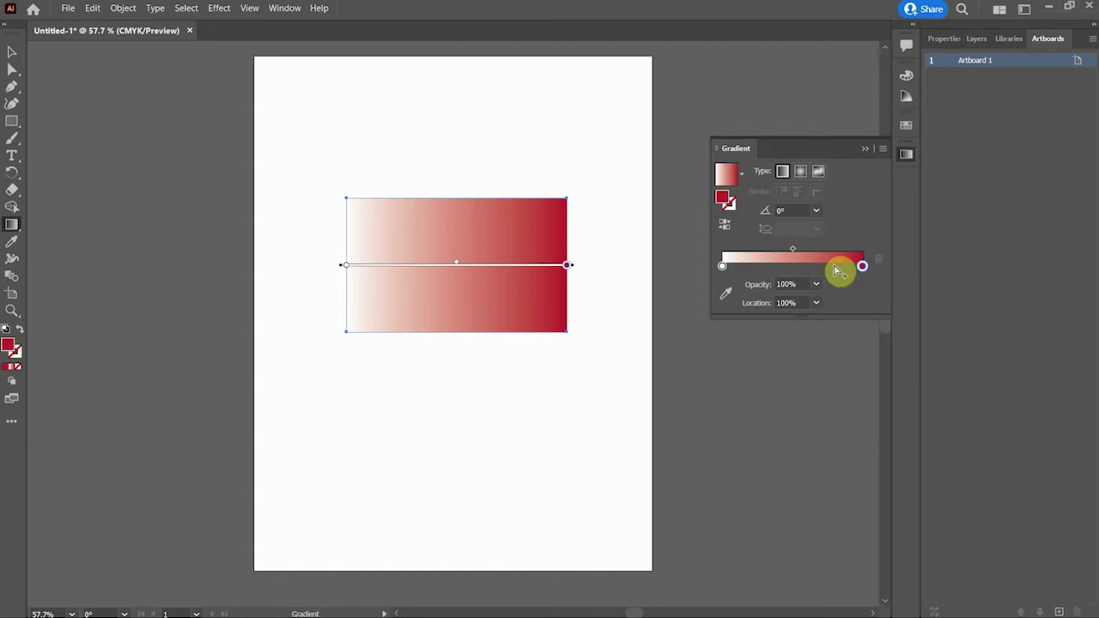
left_click(834, 267)
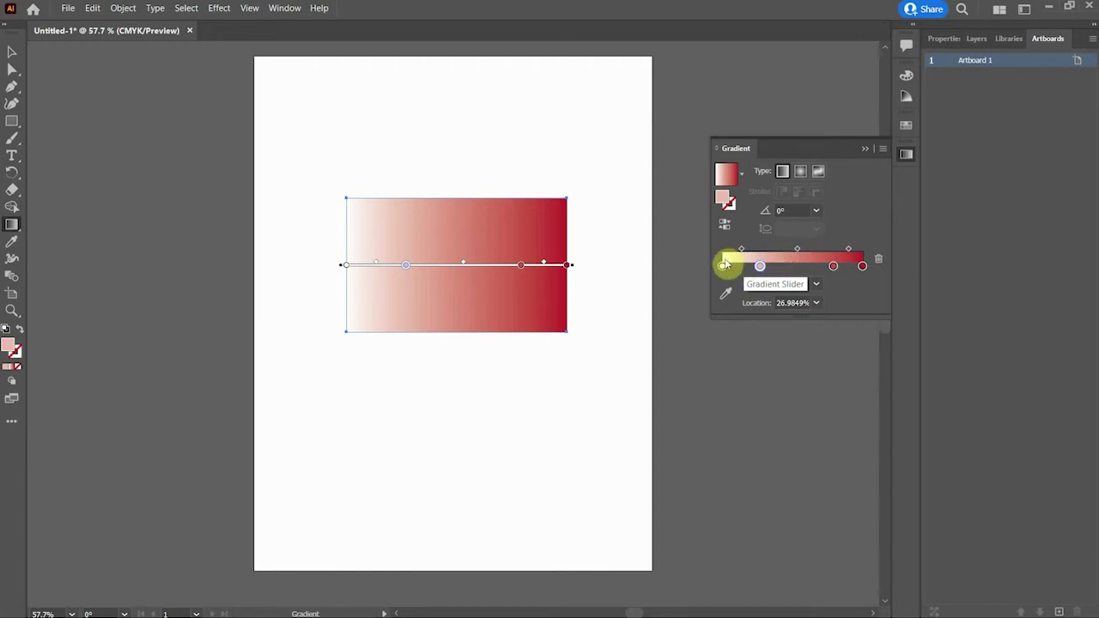
- Make the left-middle gradient stop yellow and the right-middle stop magenta
left_click(724, 262)
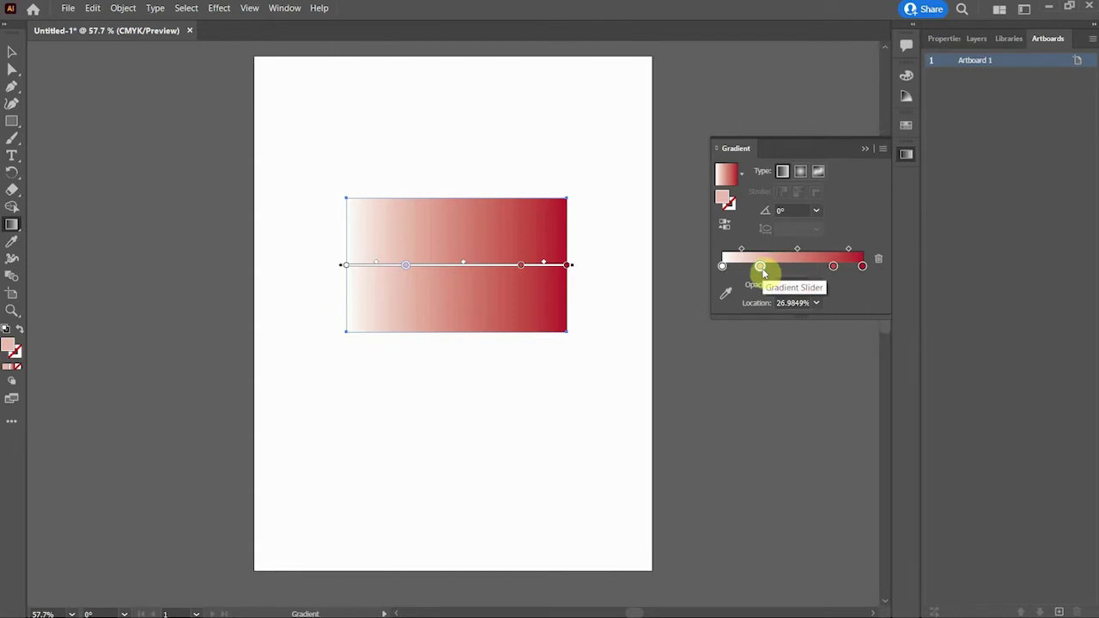
double_click(760, 268)
left_click(770, 312)
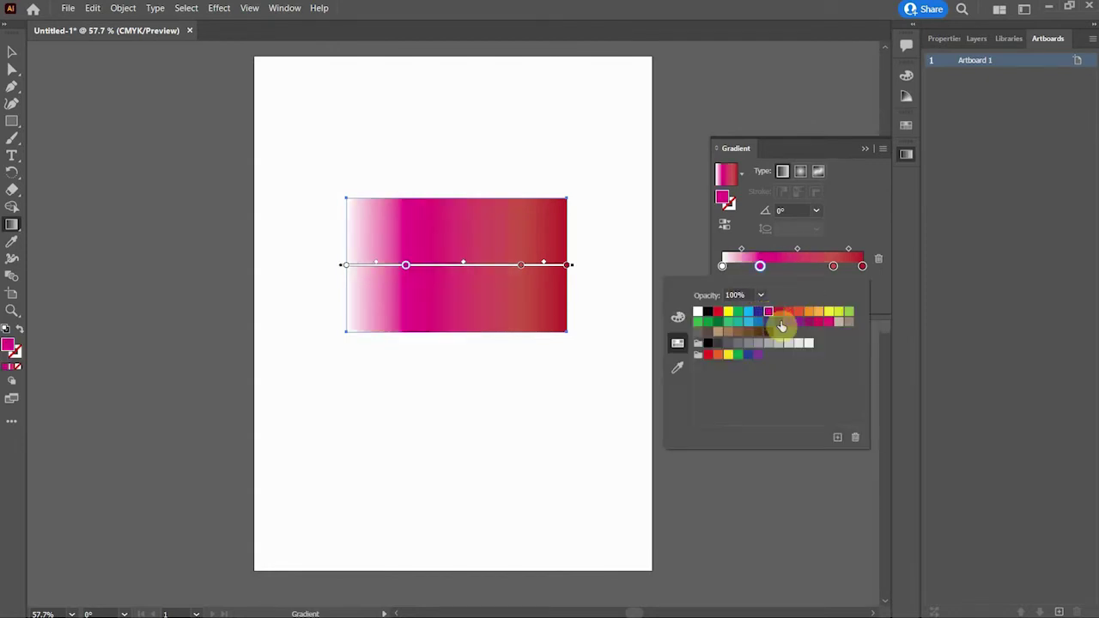
left_click(830, 314)
double_click(833, 267)
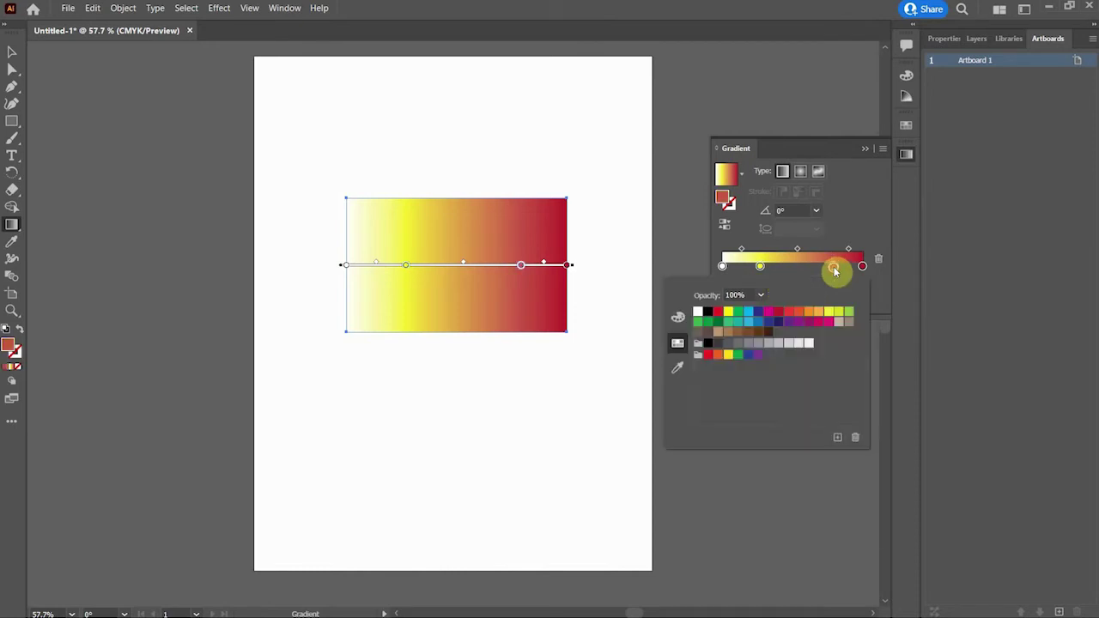
left_click(827, 321)
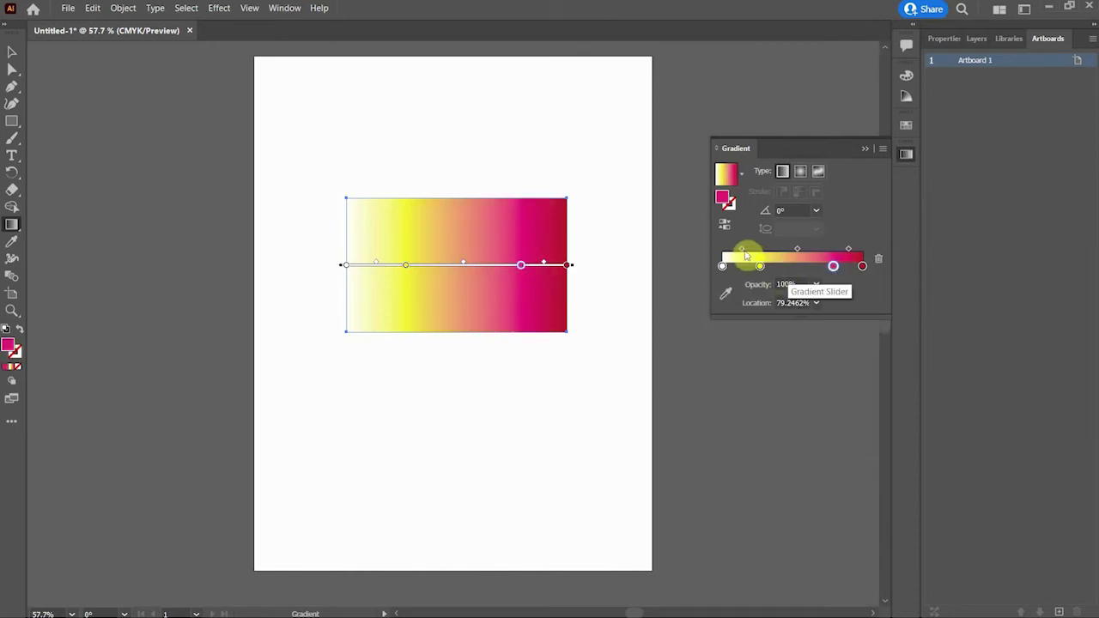
- Reposition the middle stops, moving the pink stop left to about 67%
mouse_move(759, 269)
left_mouse_down()
mouse_move(844, 270)
mouse_move(826, 271)
left_mouse_up()
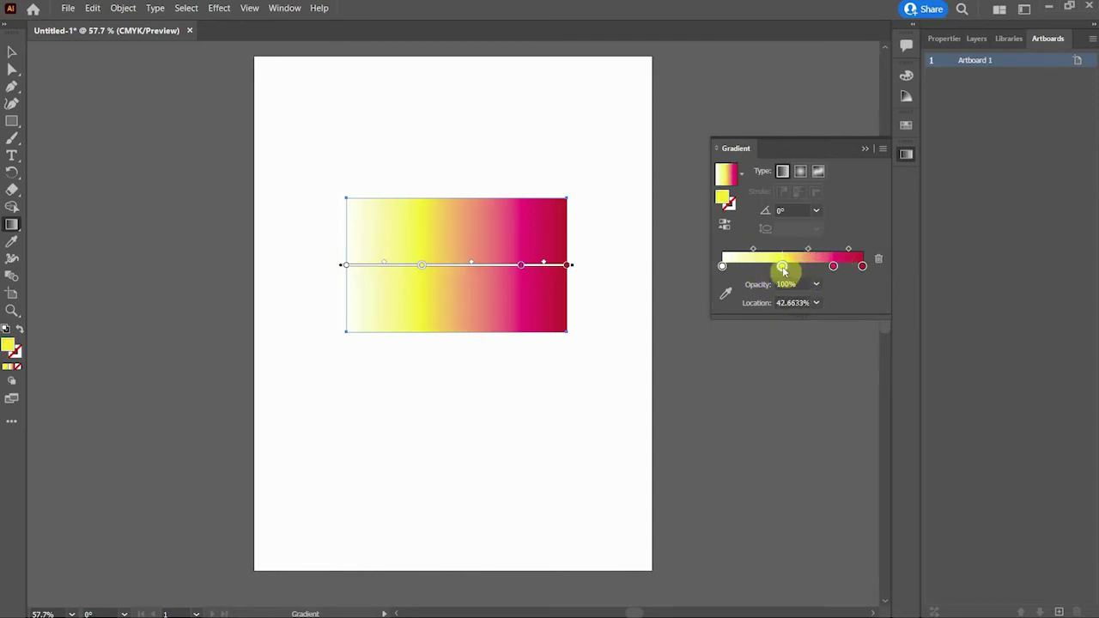
left_click(833, 267)
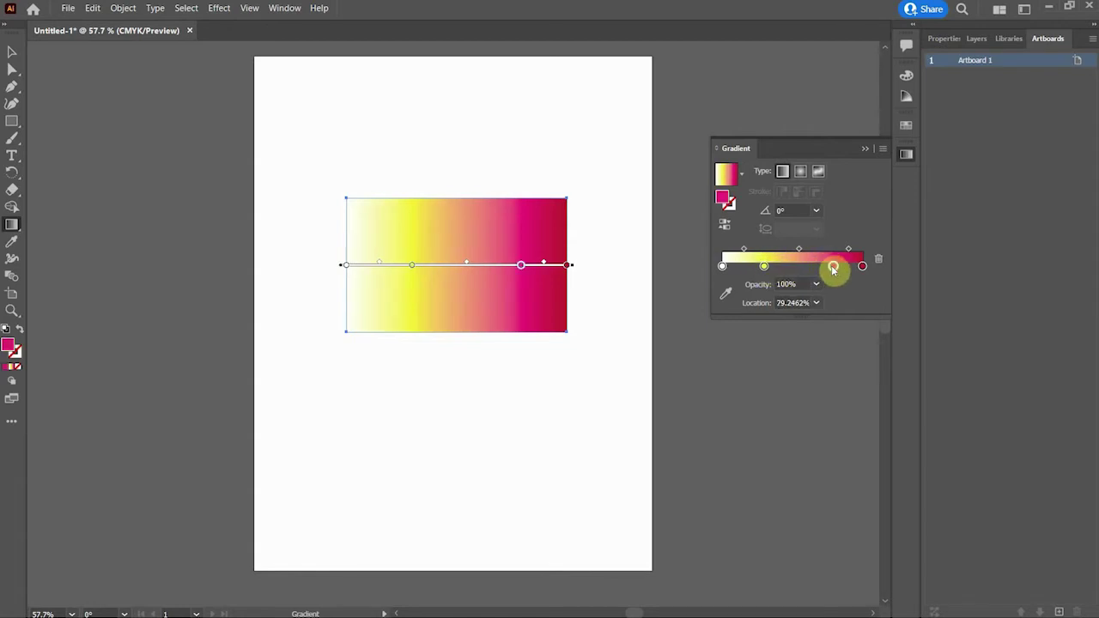
mouse_move(833, 269)
left_mouse_down()
mouse_move(782, 251)
mouse_move(793, 254)
left_mouse_up()
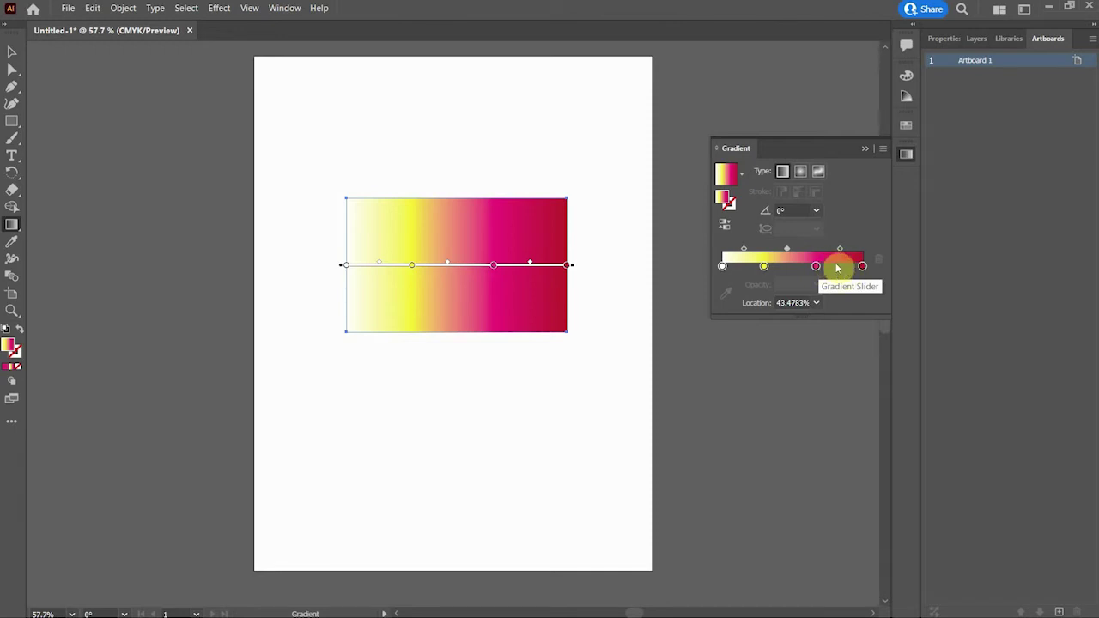
- Add a trial green stop between pink and crimson, then remove it and another extra stop
left_click(836, 266)
double_click(835, 265)
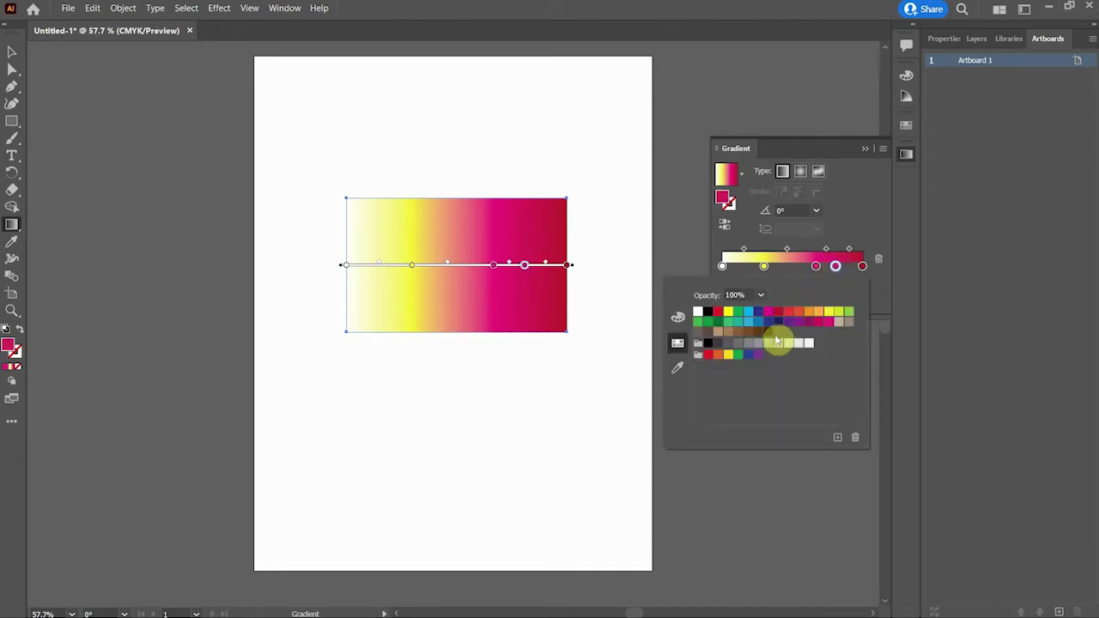
left_click(846, 313)
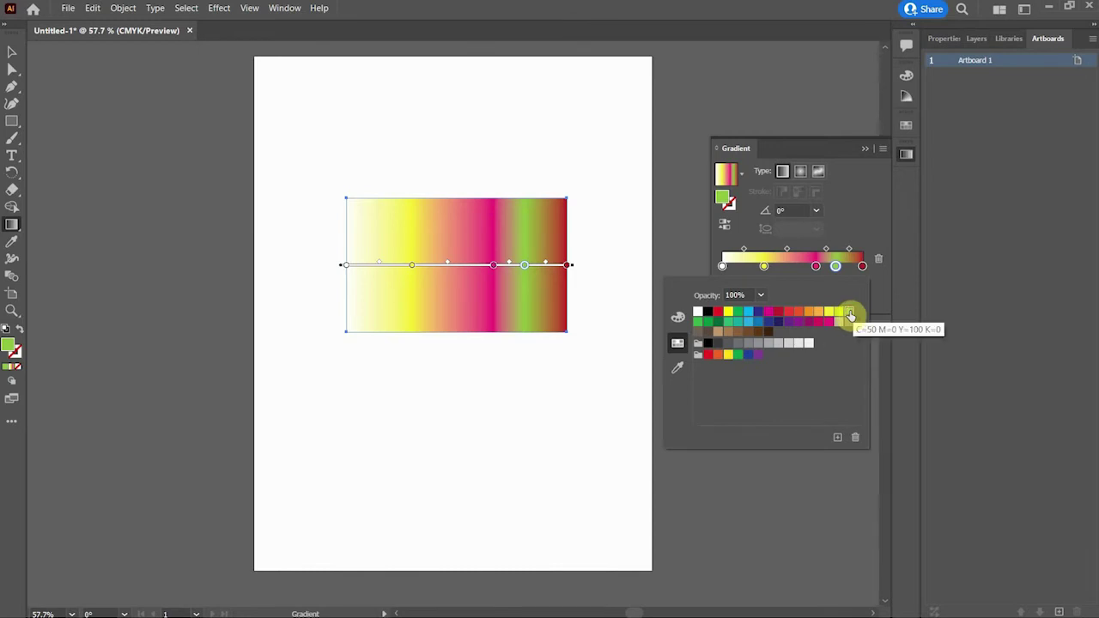
left_click(855, 231)
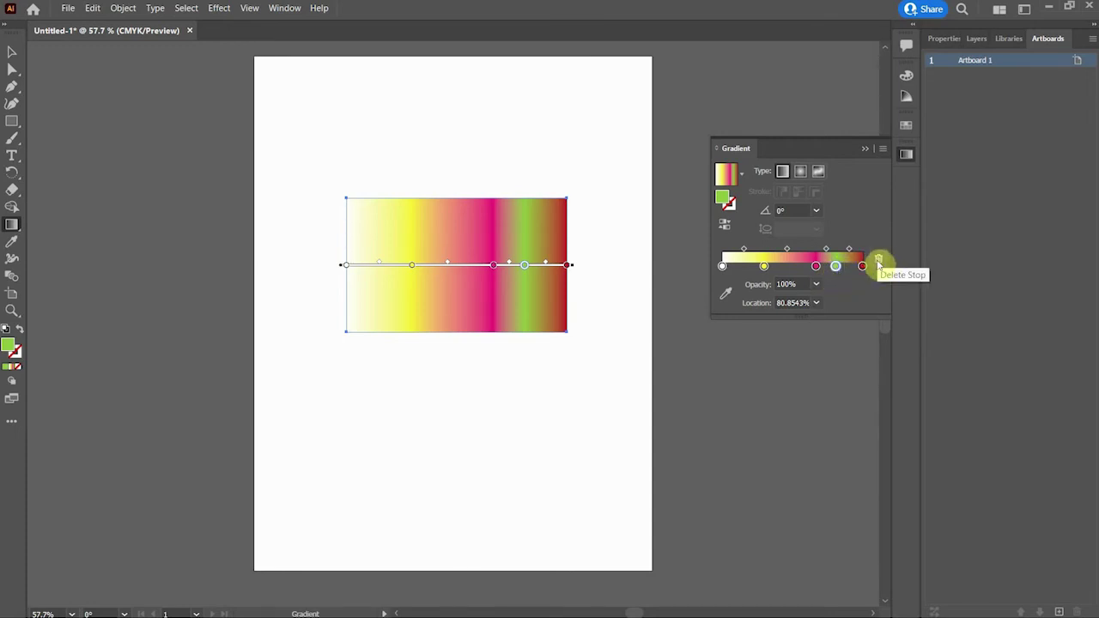
left_click(878, 260)
left_click(839, 266)
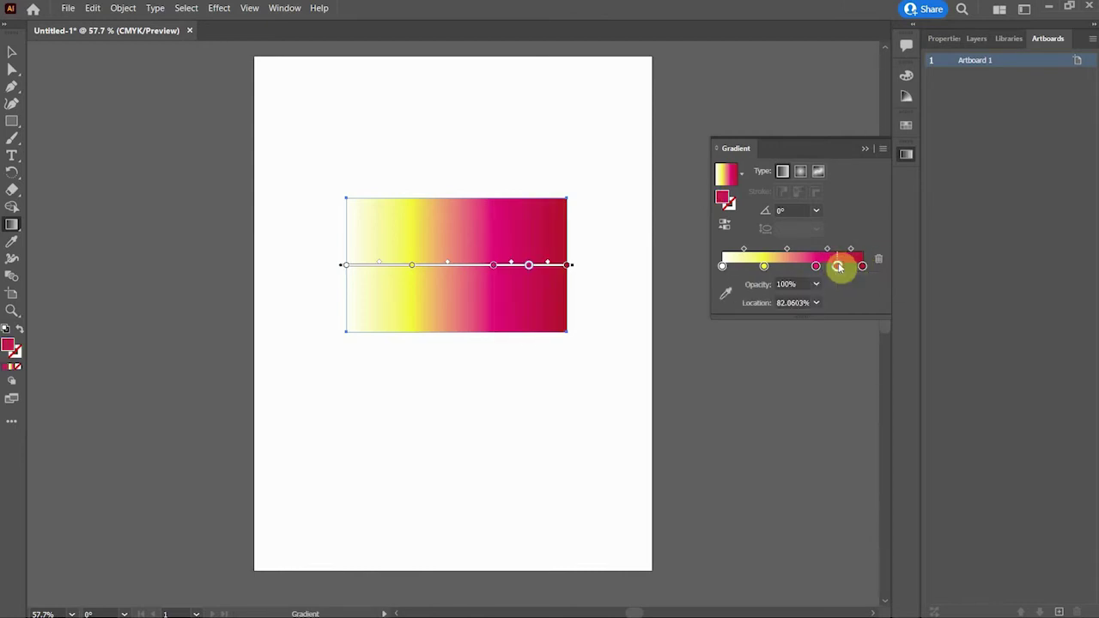
left_click_drag(839, 265, 839, 282)
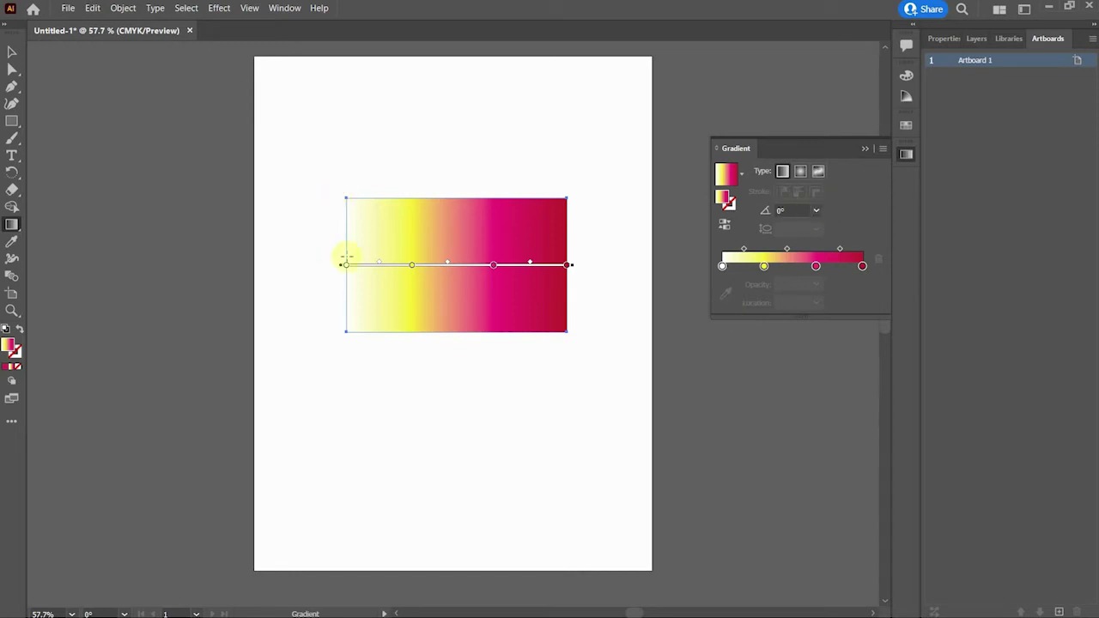
- Try 90° and 45° gradient angles before settling on 135°
left_click(816, 212)
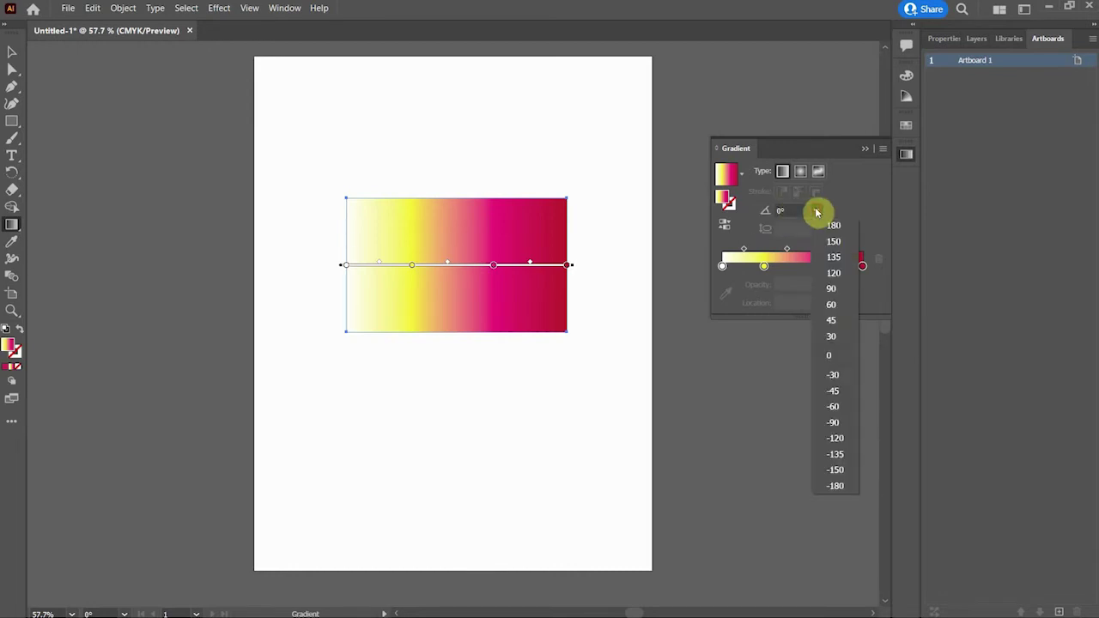
left_click(831, 288)
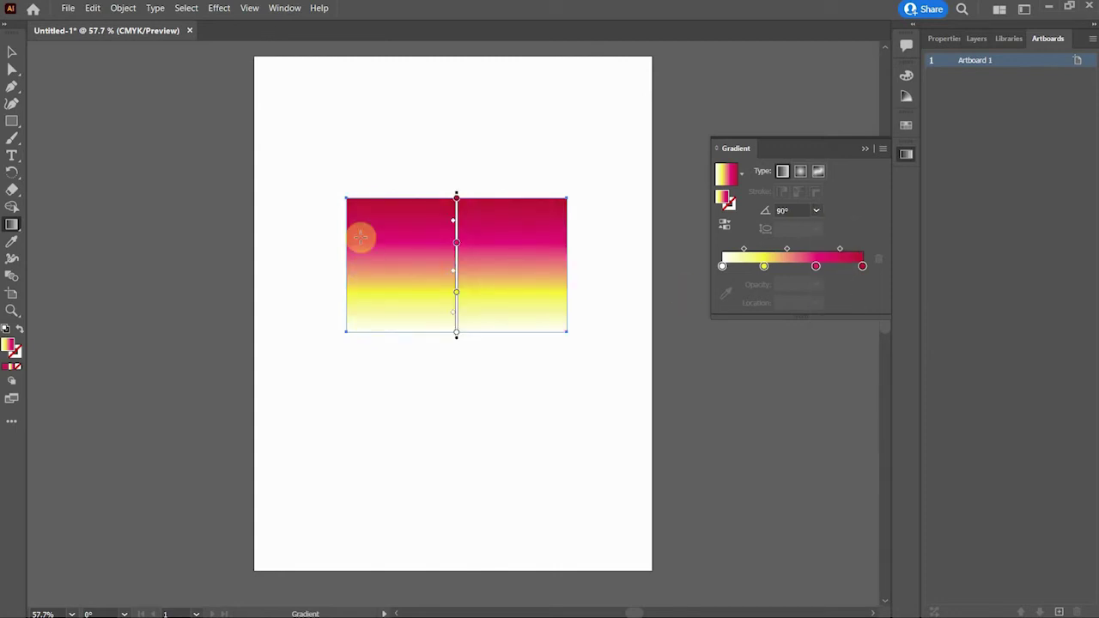
left_click(821, 212)
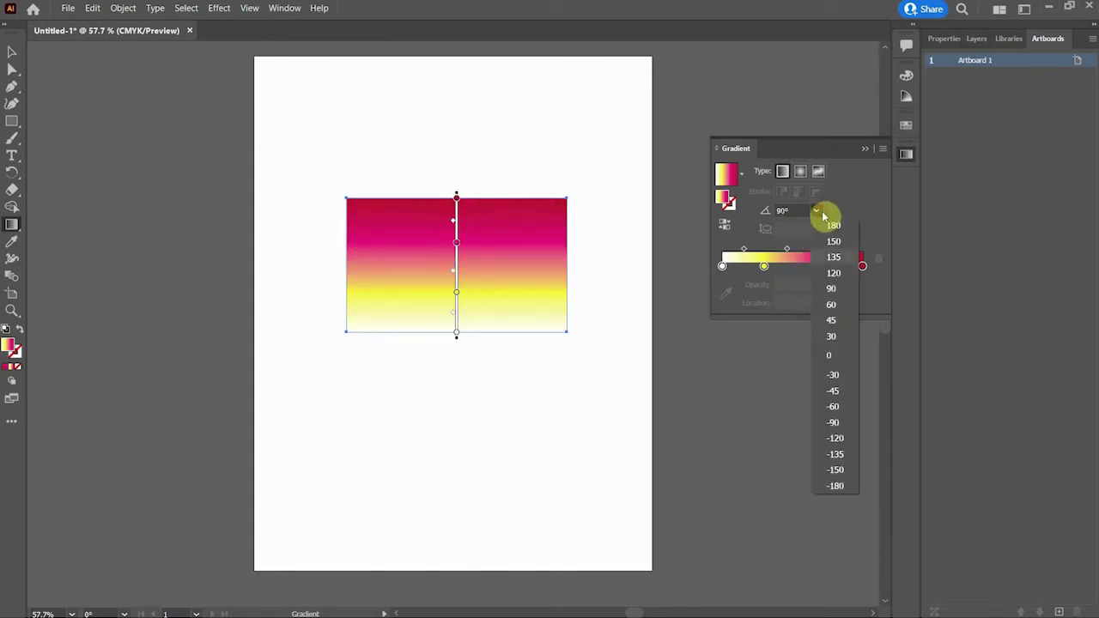
left_click(833, 322)
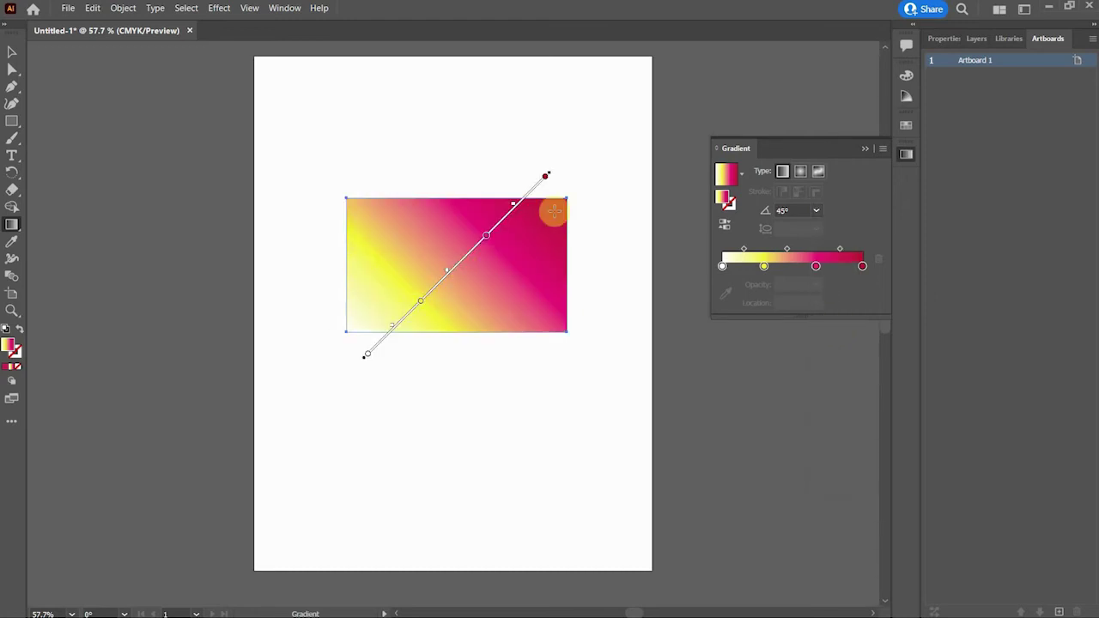
left_click(817, 210)
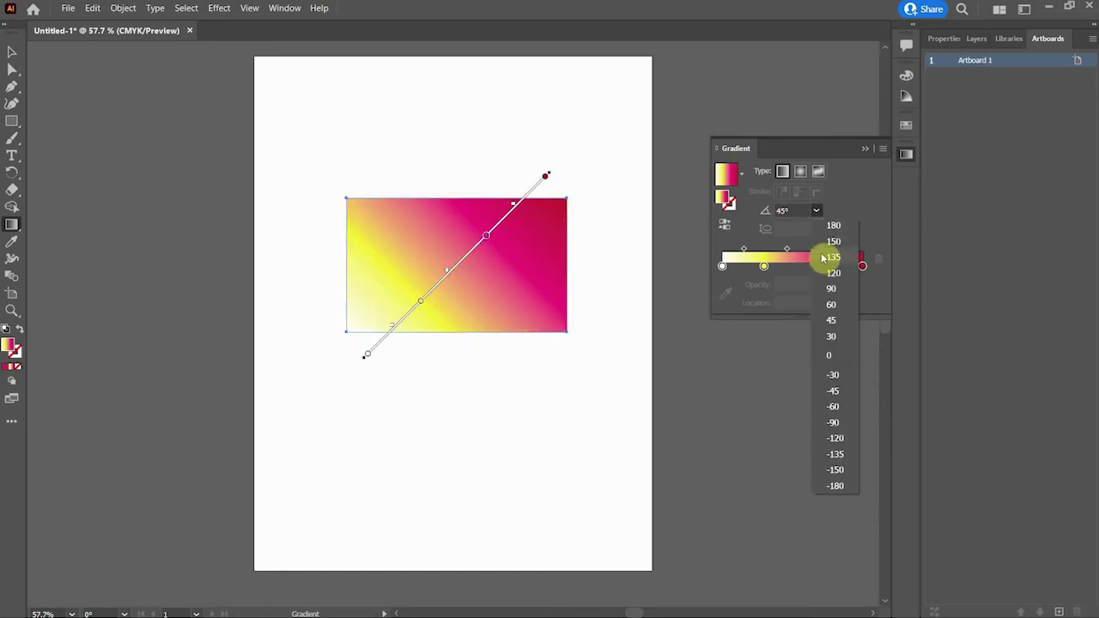
left_click(826, 258)
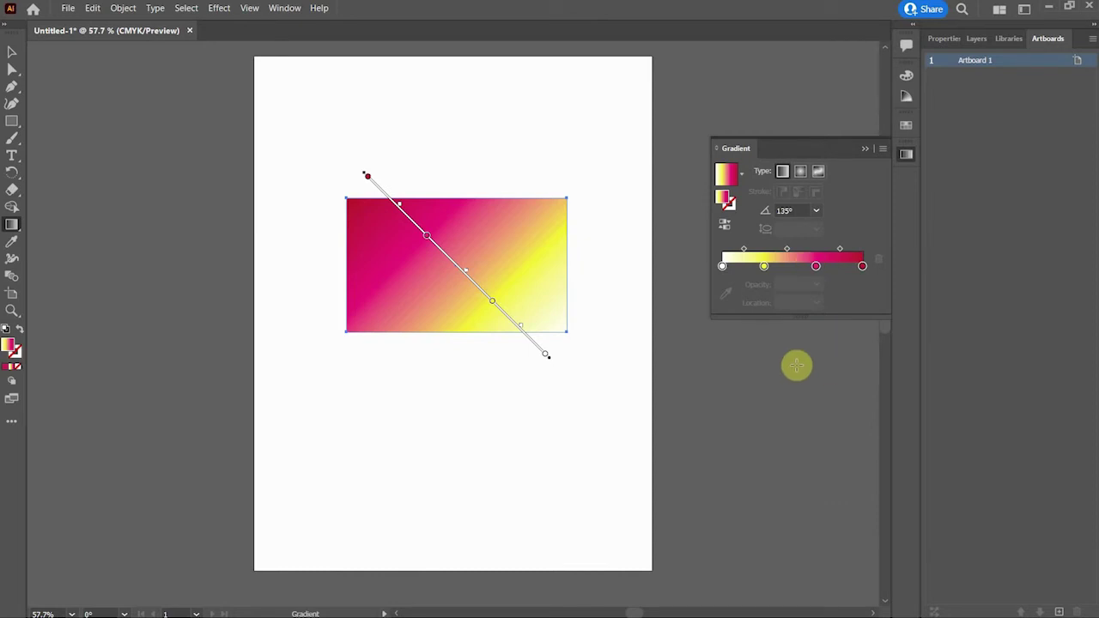
- Try 60%, 90% and 0% opacity on the crimson end stop, finishing at 100%
left_click(863, 268)
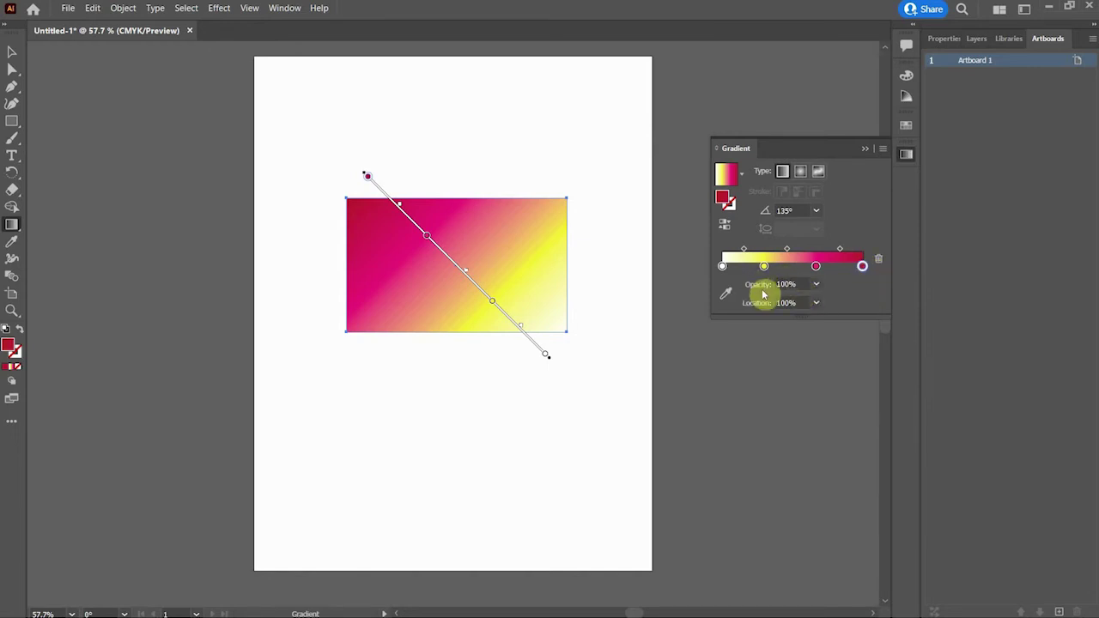
left_click(816, 286)
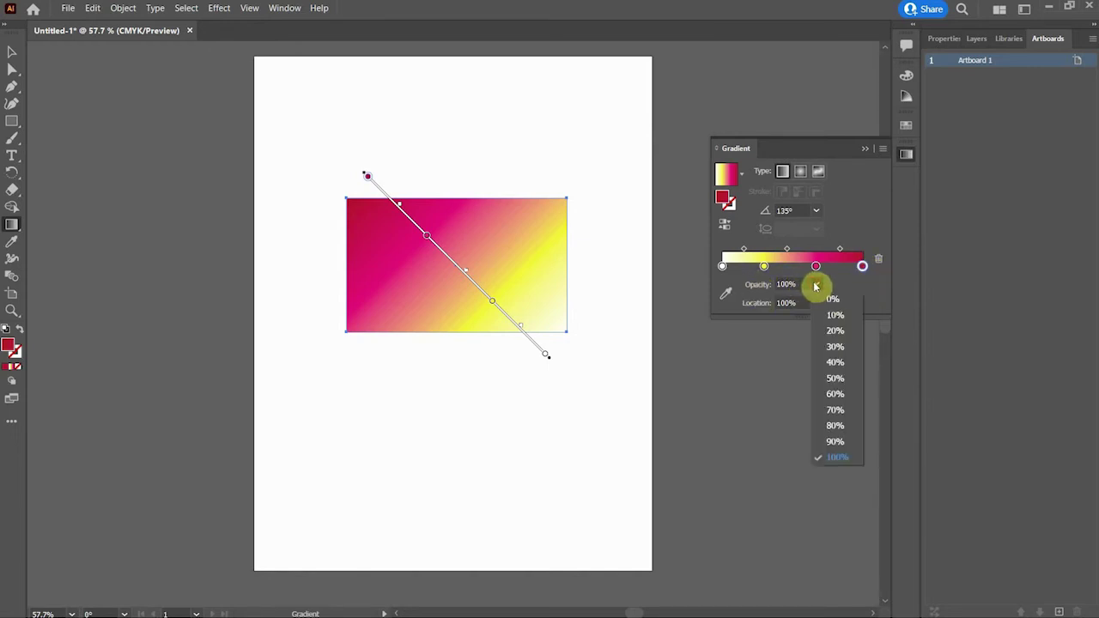
left_click(835, 394)
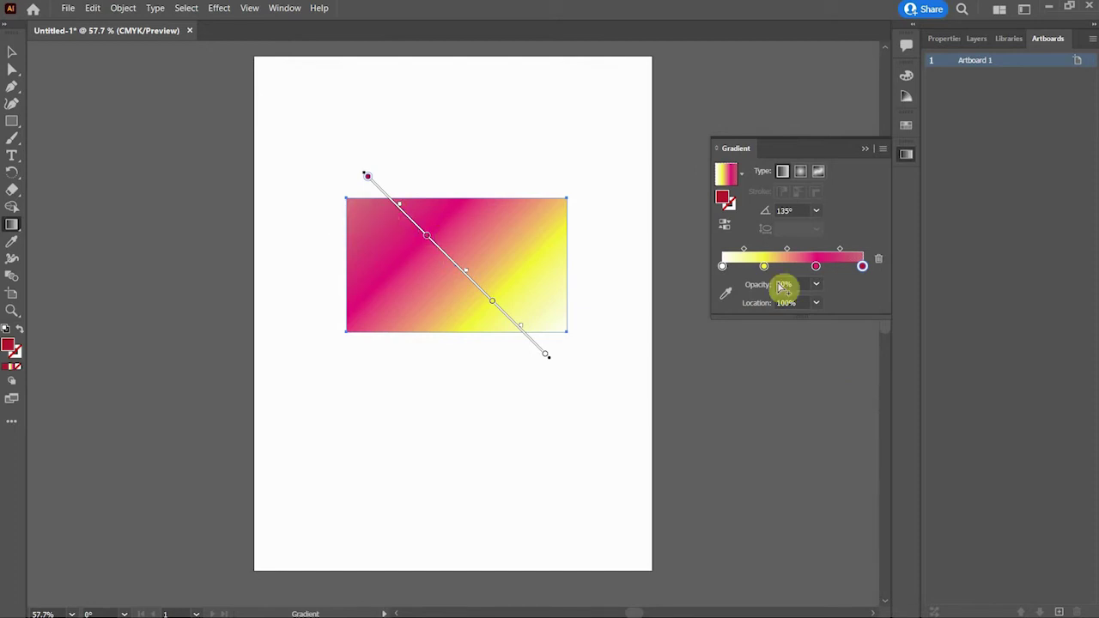
left_click(816, 284)
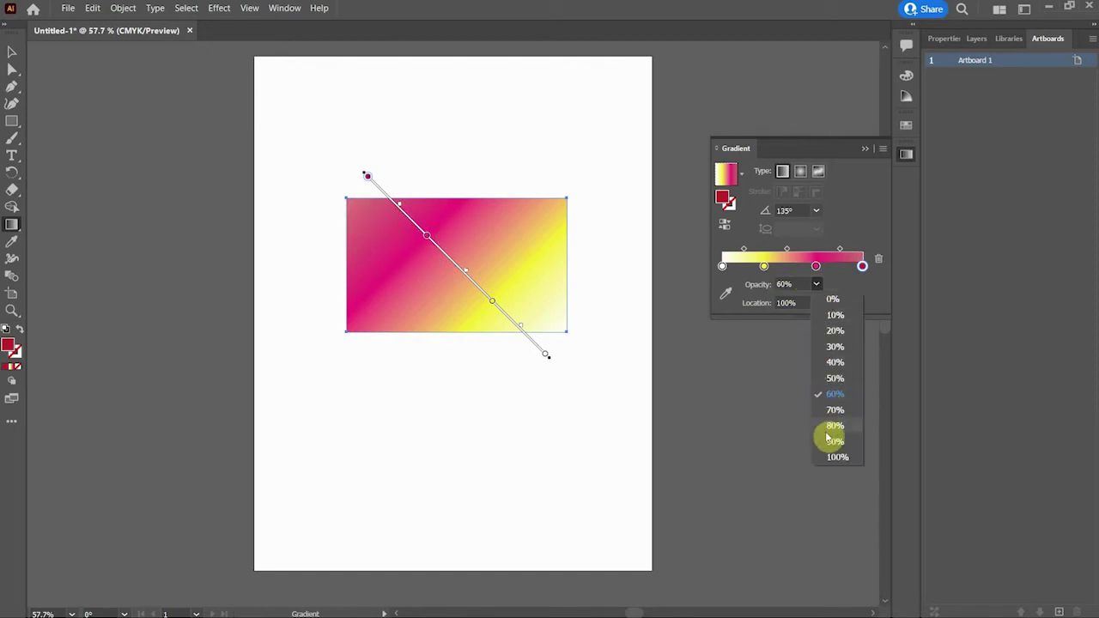
left_click(831, 442)
left_click(817, 286)
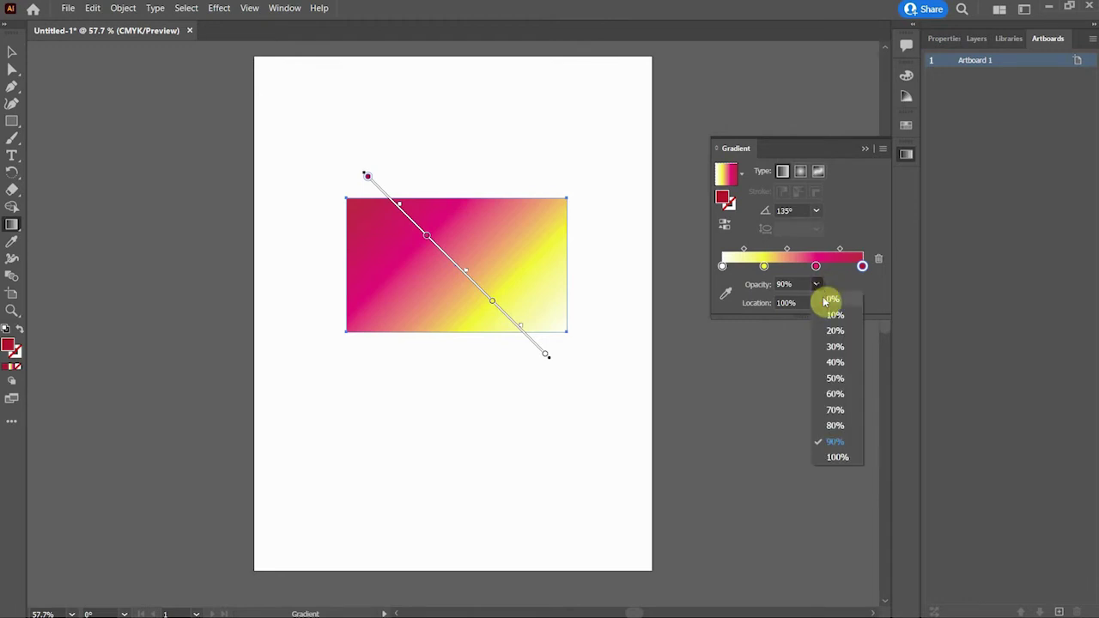
left_click(825, 300)
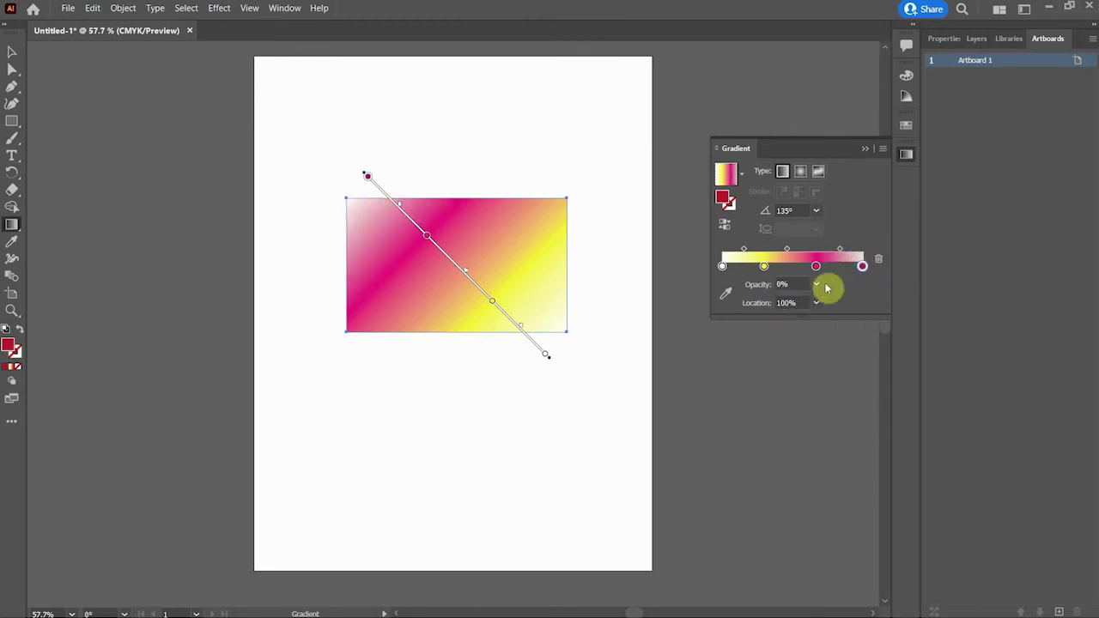
left_click(818, 284)
key("Escape")
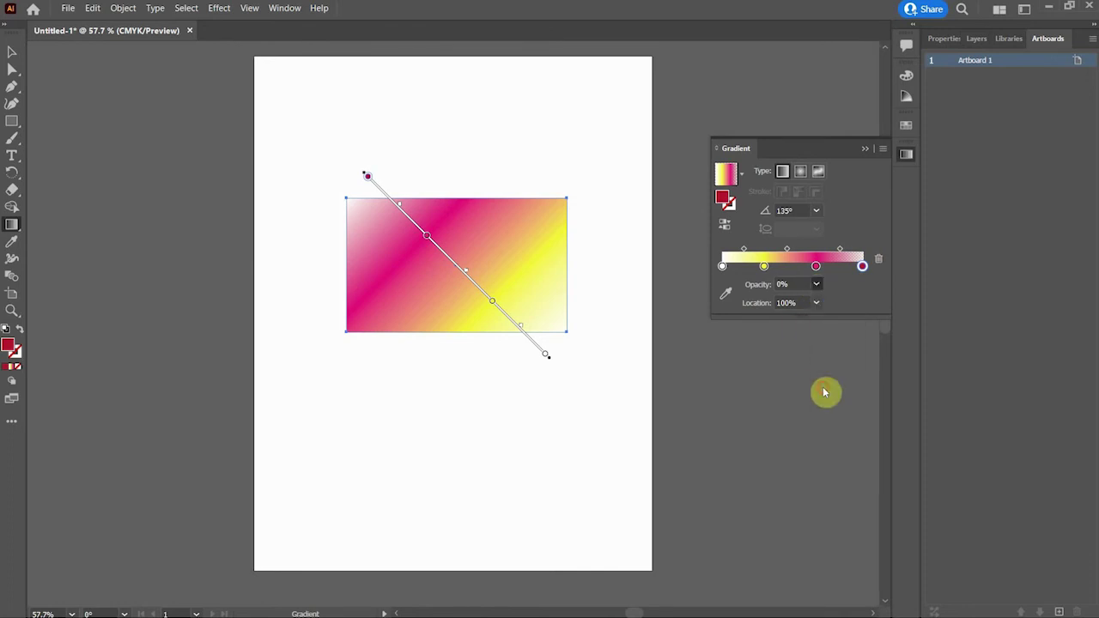
type("60")
left_click(817, 284)
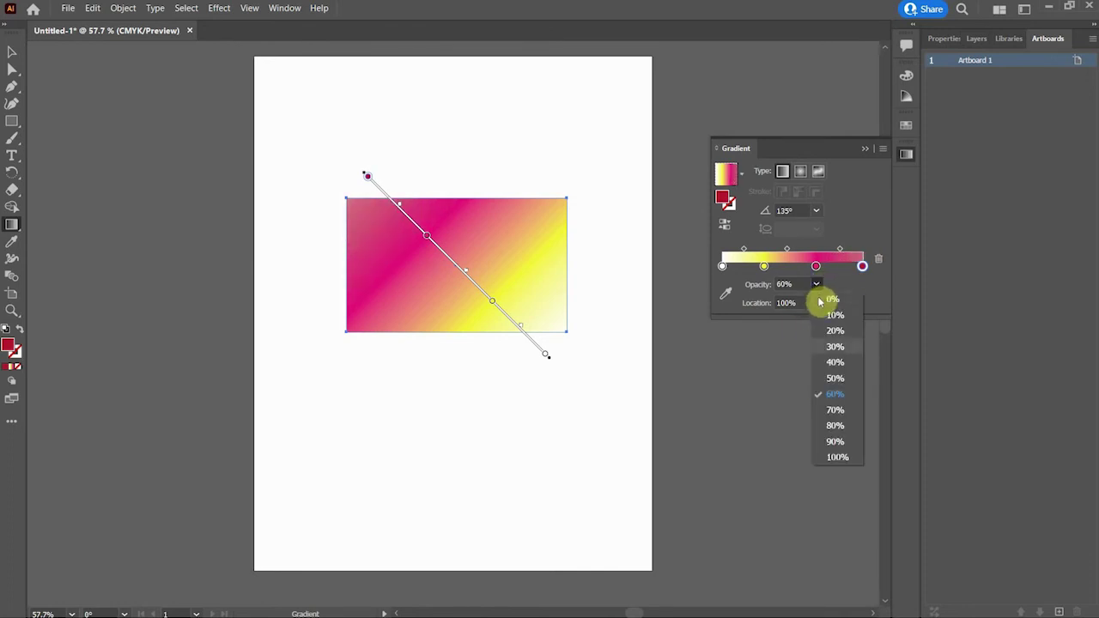
left_click(835, 457)
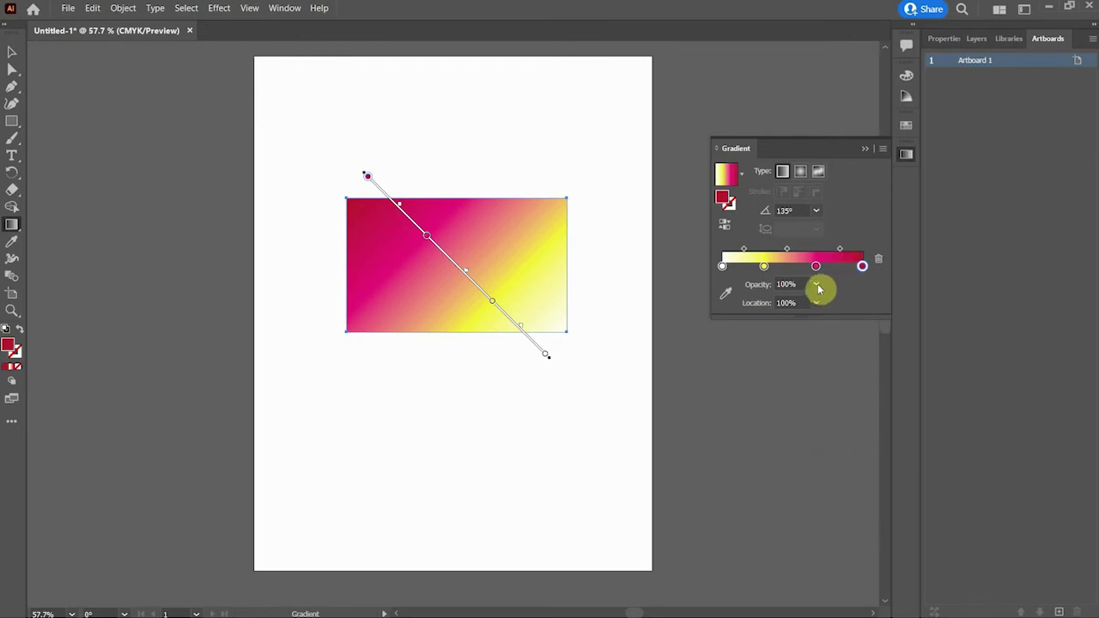
- Set the gradient angle to 0°, briefly try Radial, then return to Linear
left_click(817, 211)
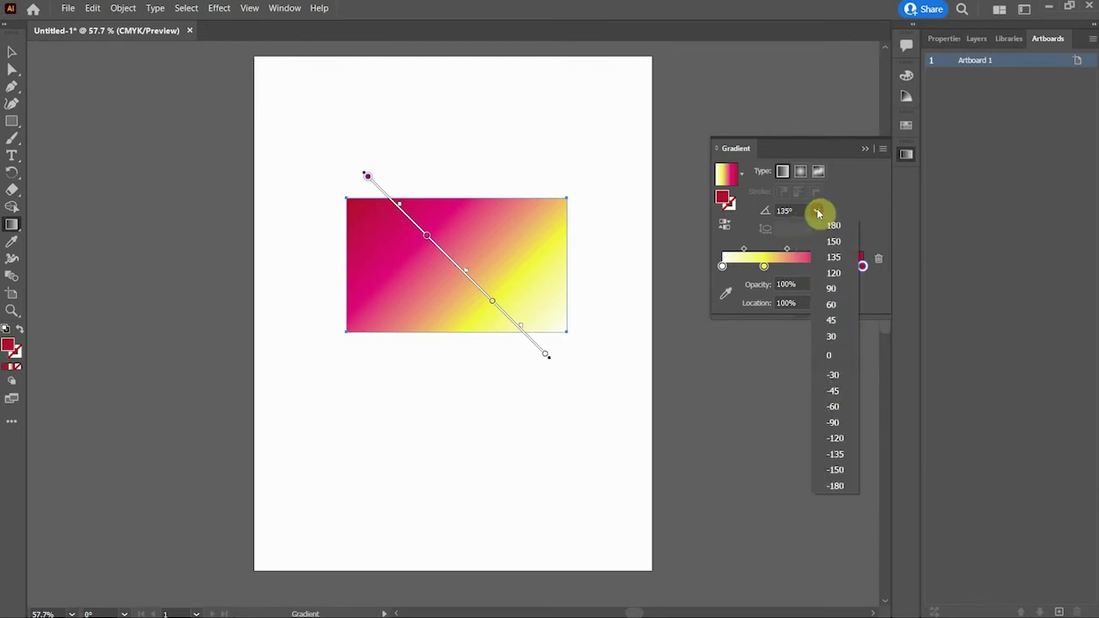
left_click(829, 354)
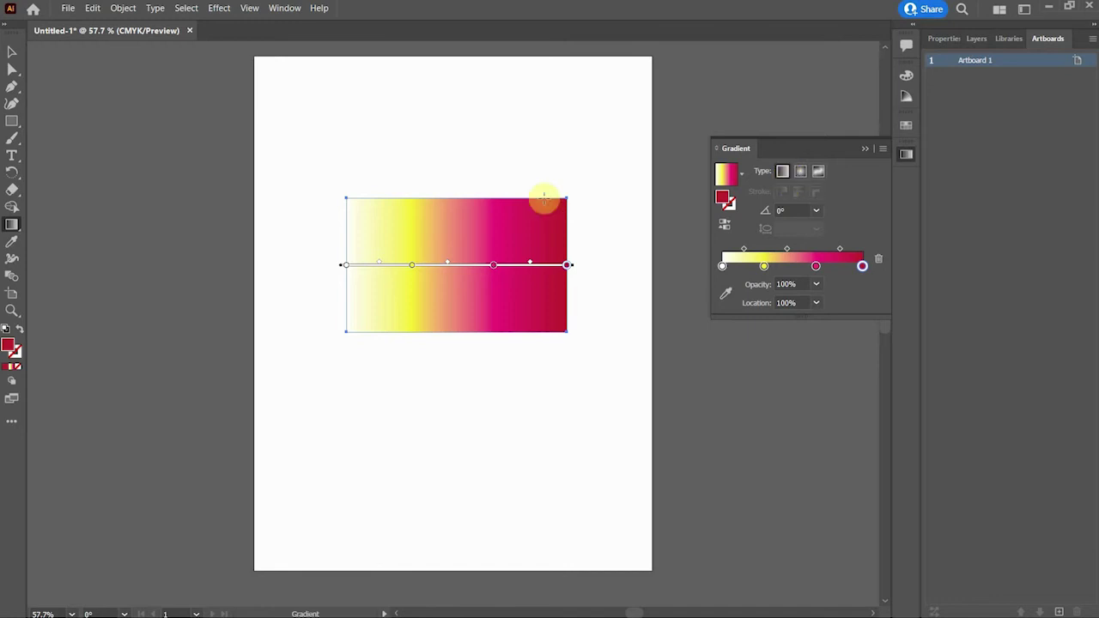
left_click(805, 172)
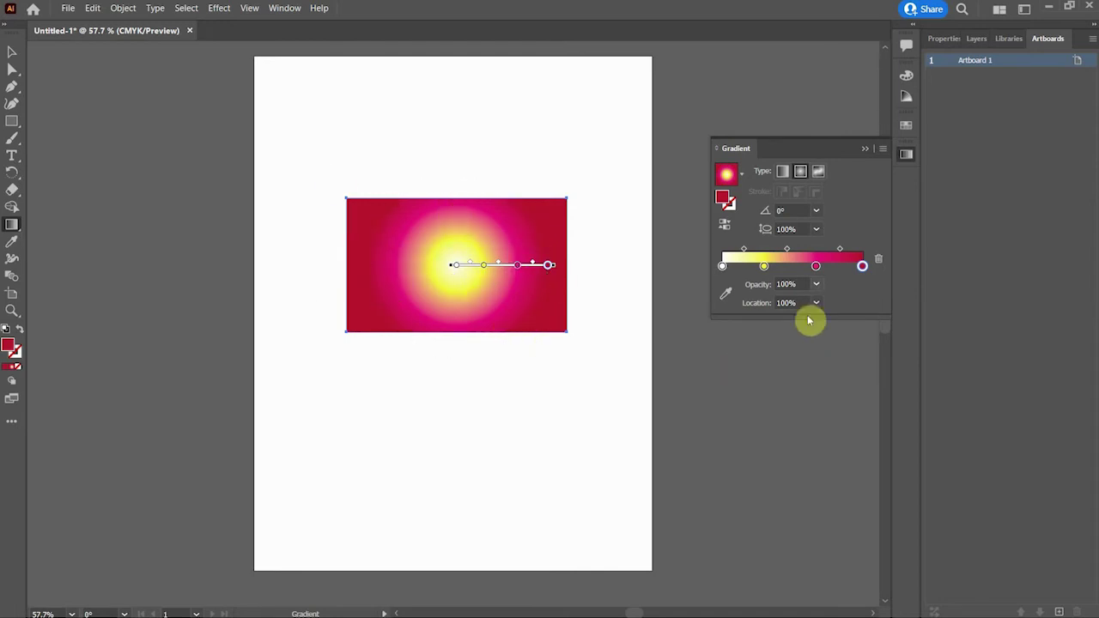
left_click_drag(816, 266, 834, 266)
left_click(763, 267)
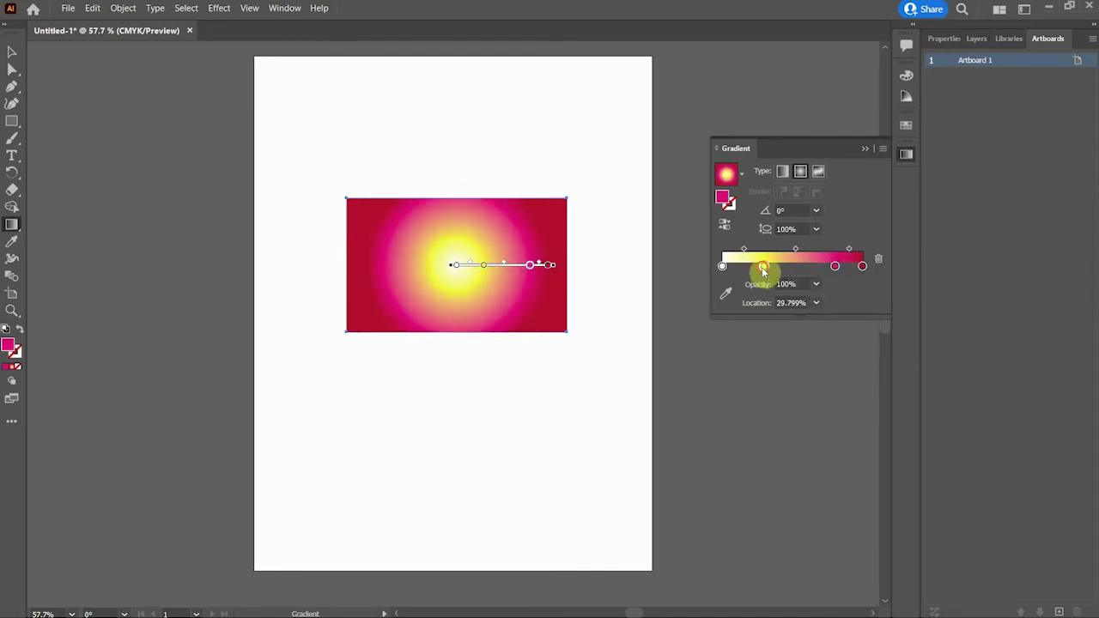
key("ctrl+z")
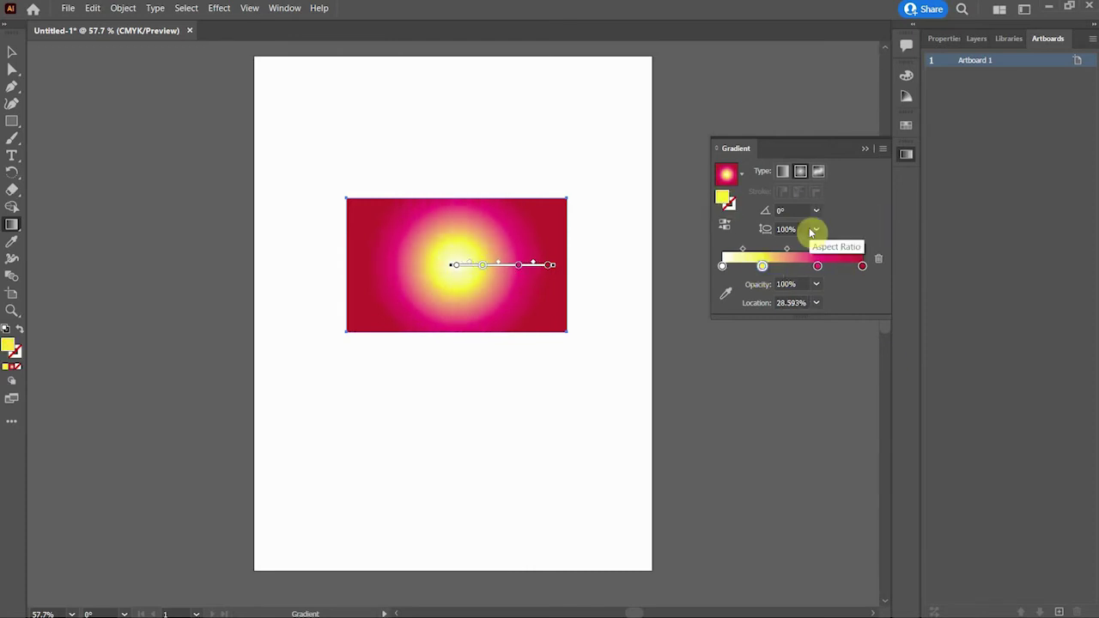
left_click(782, 171)
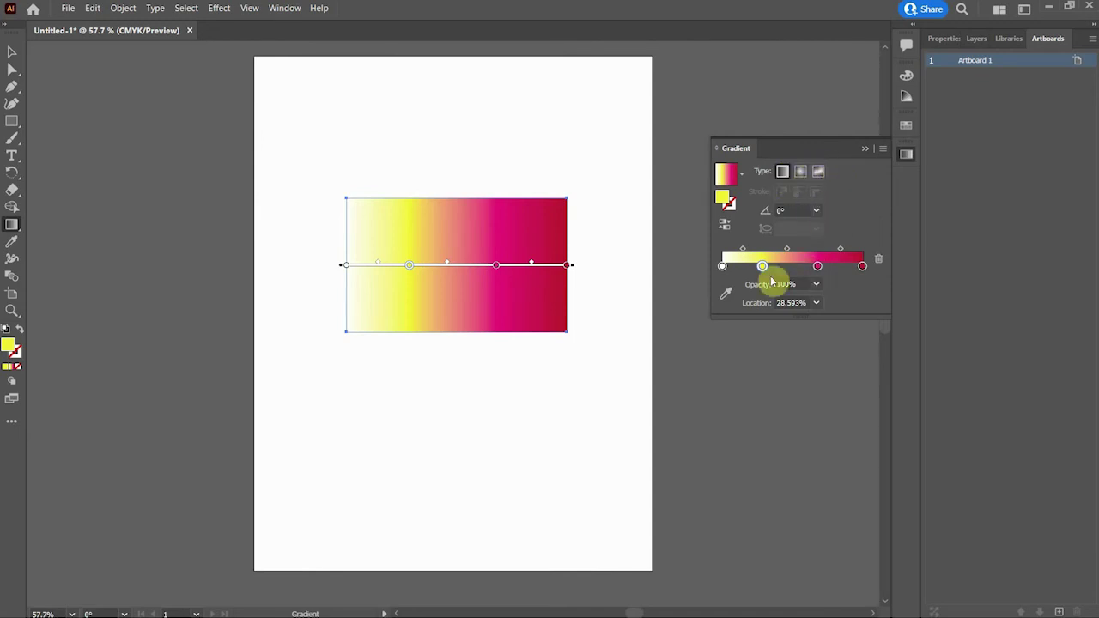
- Switch the fill to a freeform gradient and recolour the top-right point magenta
left_click(818, 171)
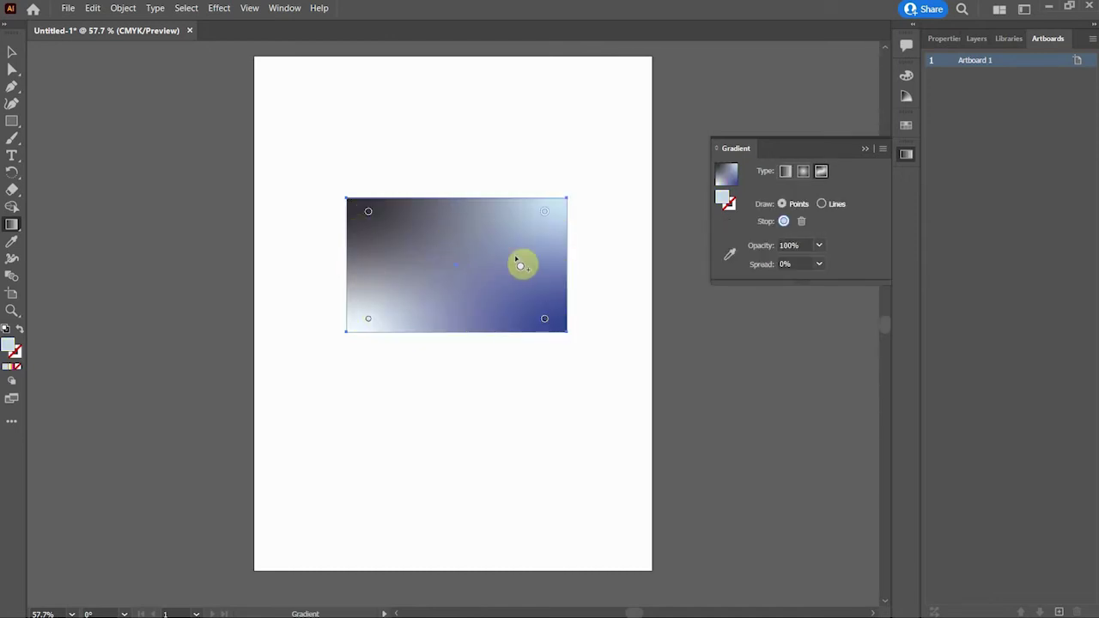
left_click(368, 319)
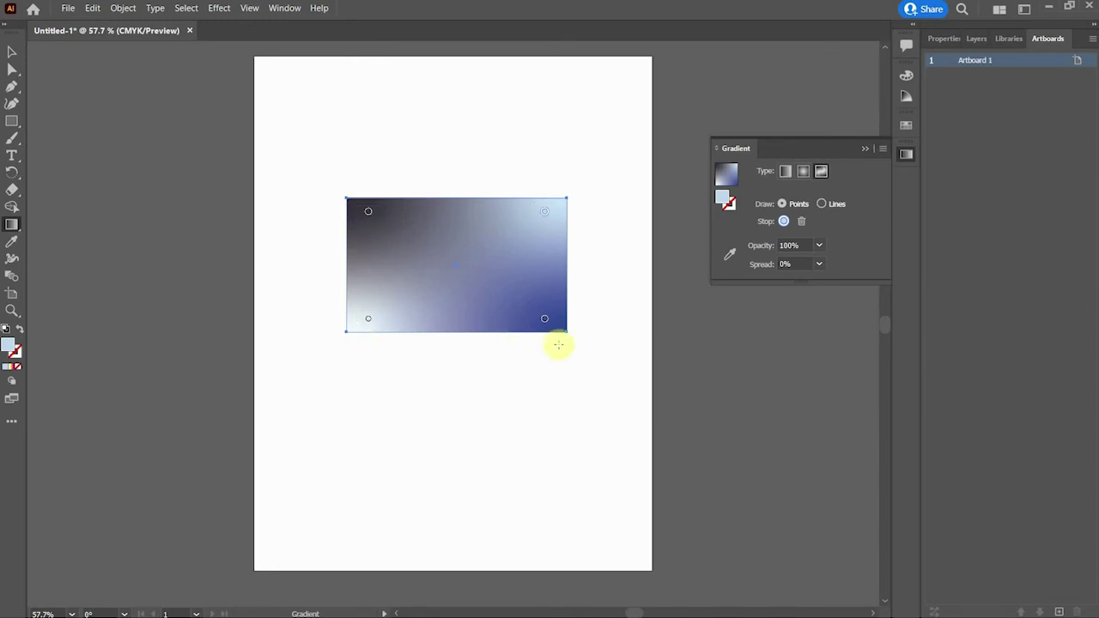
left_click(542, 221)
double_click(542, 220)
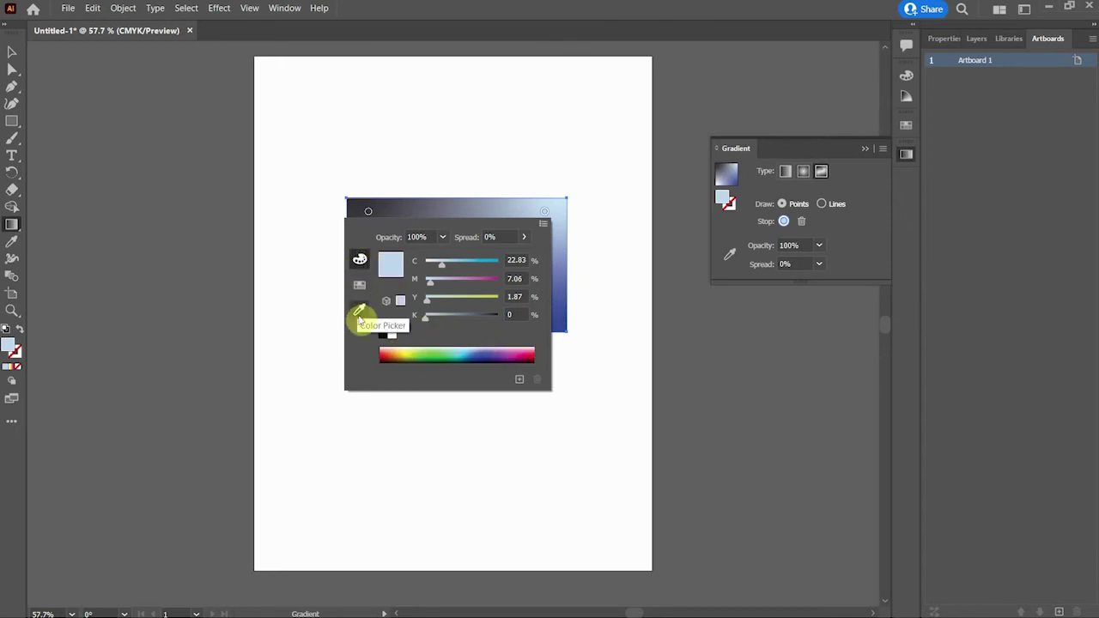
left_click_drag(431, 288, 482, 279)
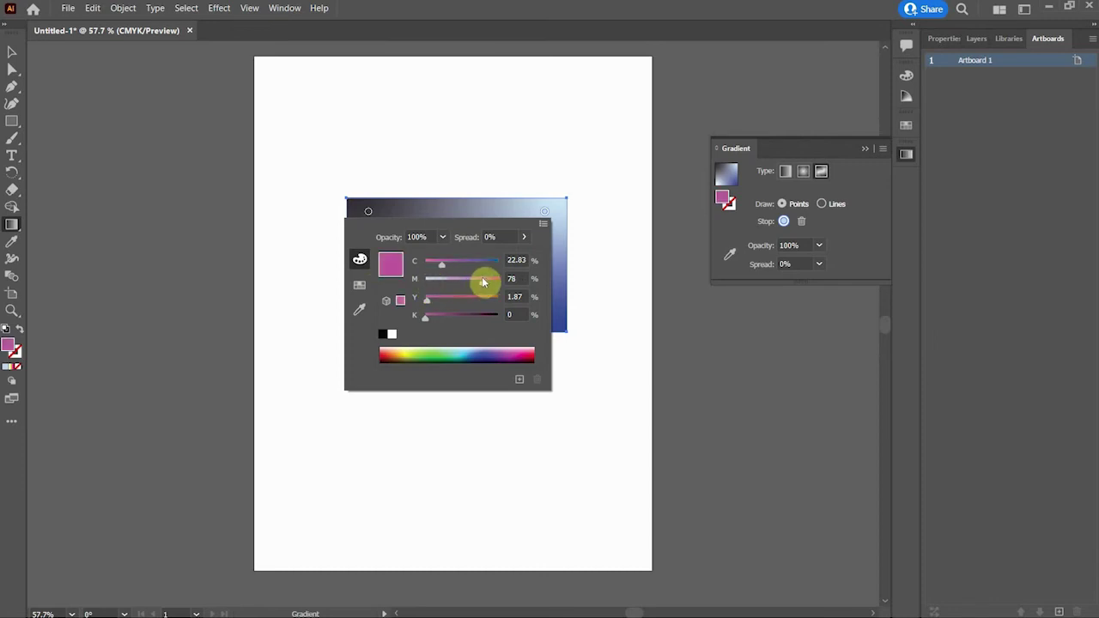
left_click(488, 185)
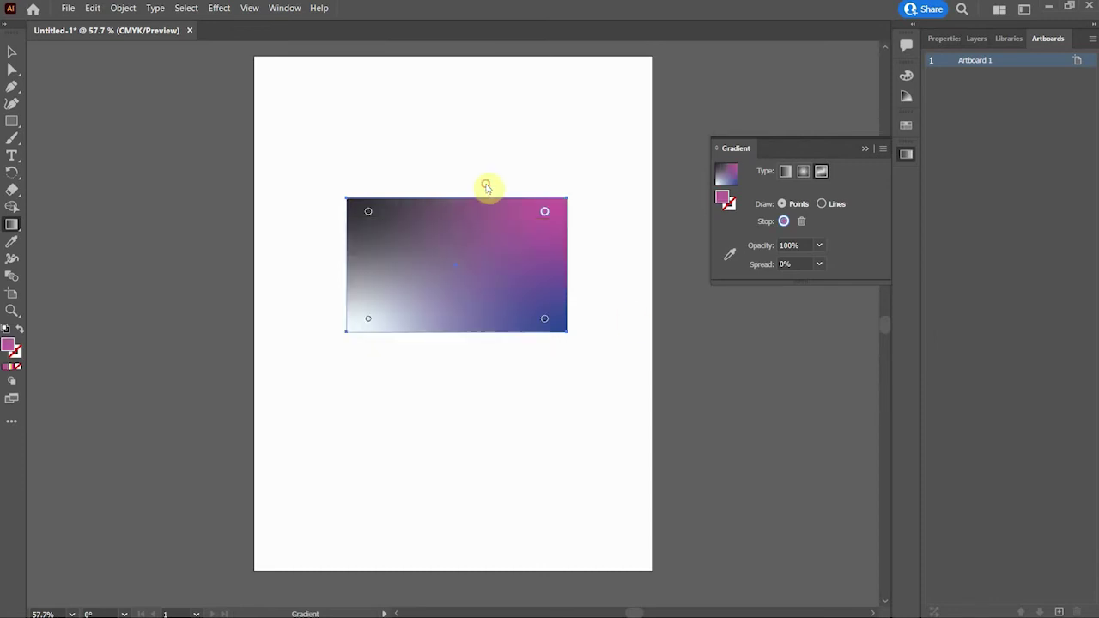
- Lighten the top-left point to 40% black and make the bottom-left point purple
double_click(368, 217)
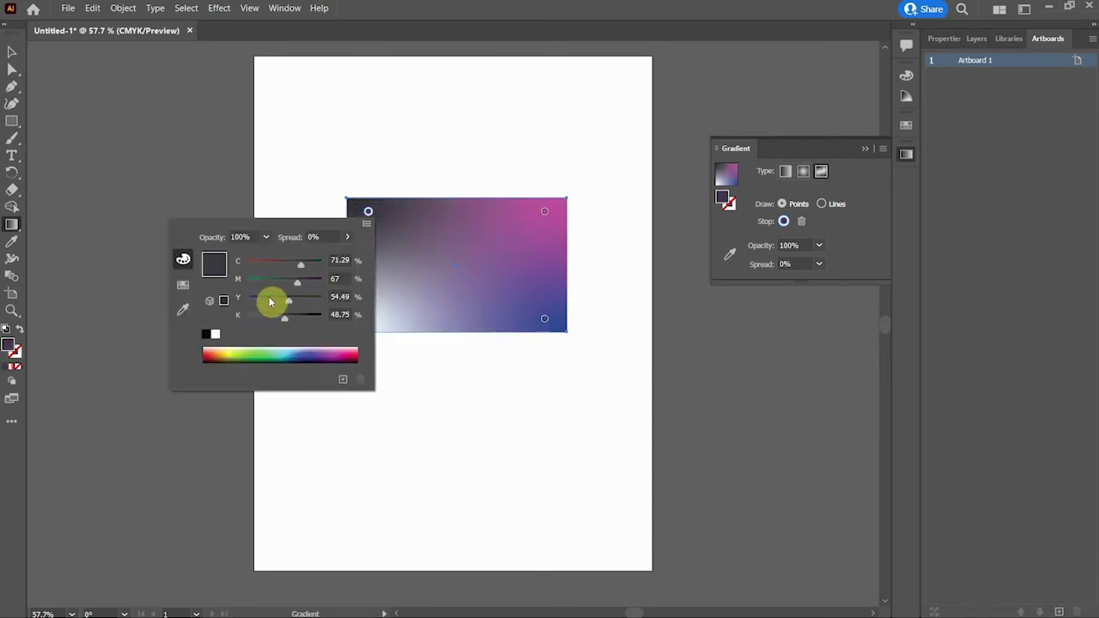
left_click_drag(279, 318, 278, 318)
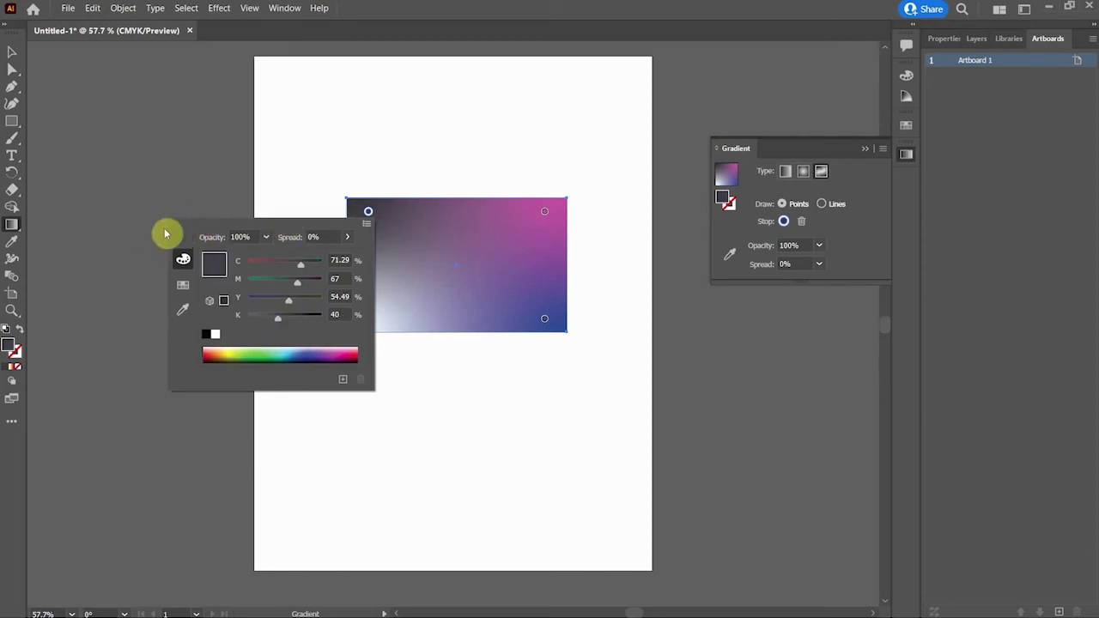
left_click(316, 180)
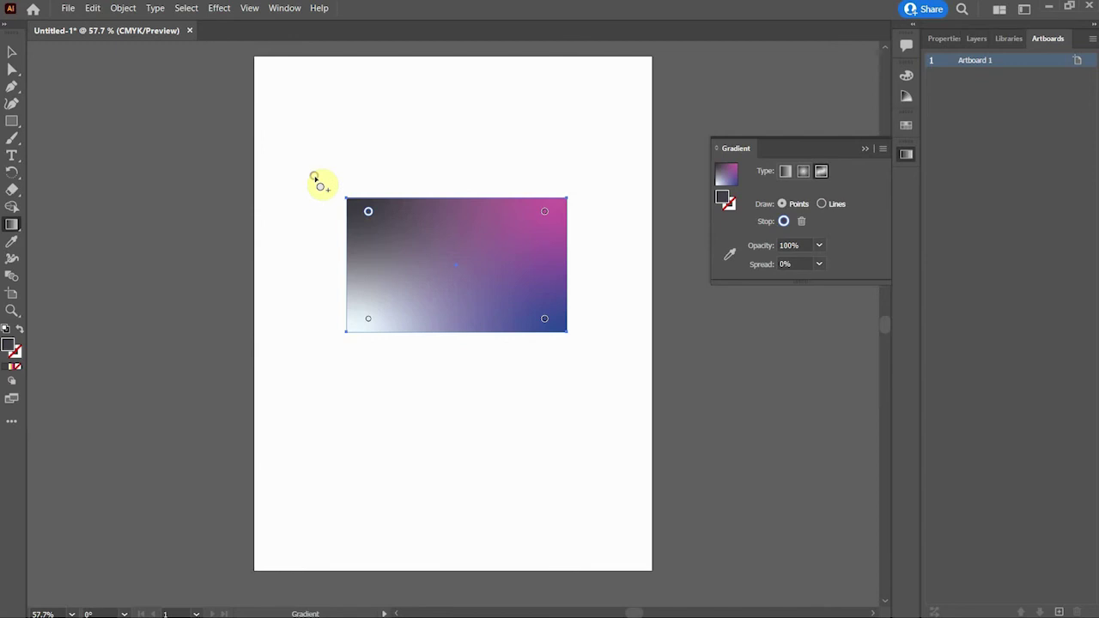
double_click(368, 318)
left_click(265, 462)
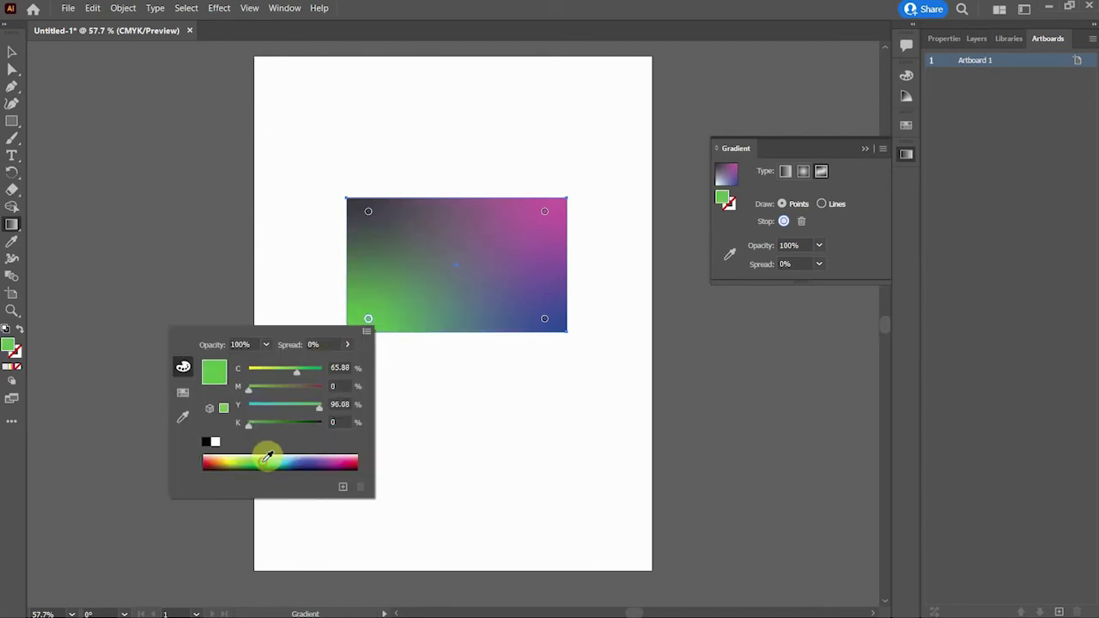
left_click(314, 461)
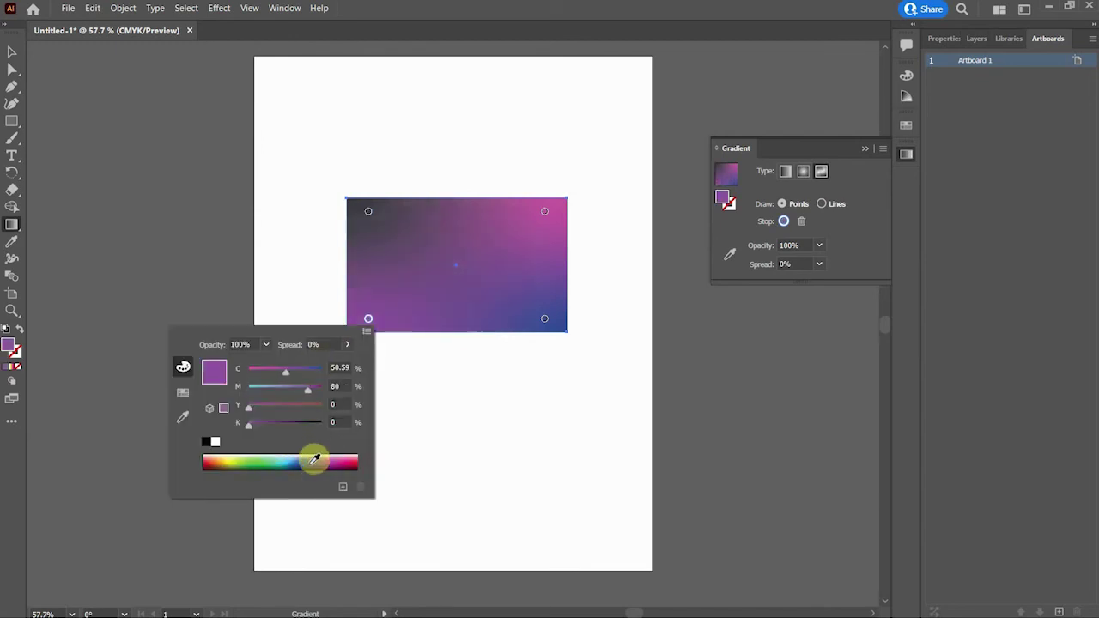
left_click(544, 322)
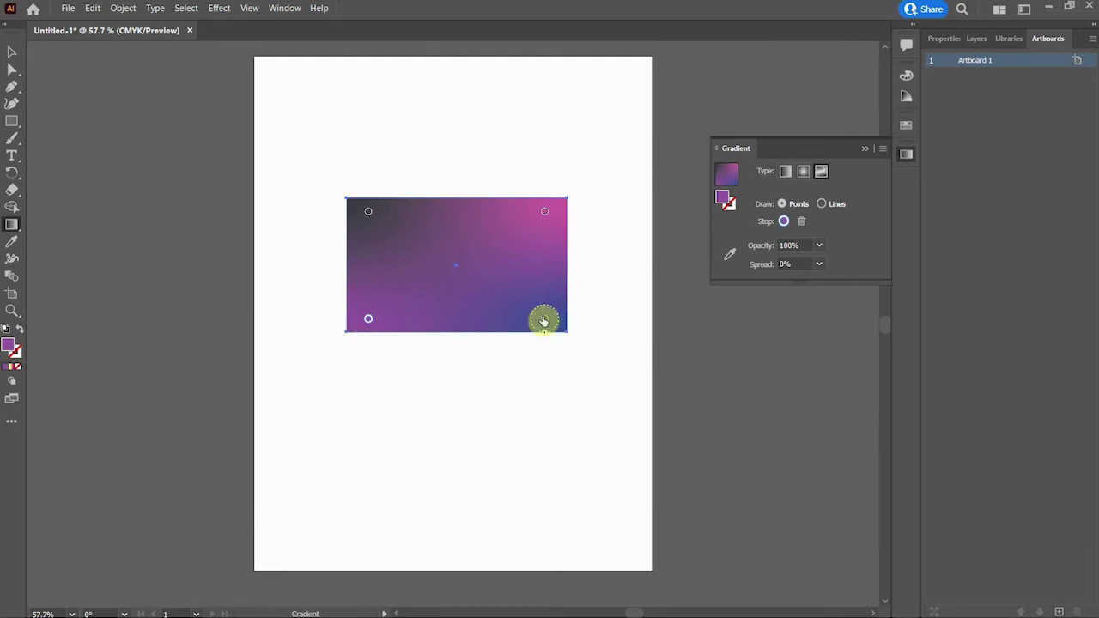
- Move the four colour points inward, then revert the fill to a linear gradient
mouse_move(544, 322)
left_mouse_down()
mouse_move(478, 254)
mouse_move(488, 276)
left_mouse_up()
mouse_move(545, 211)
left_mouse_down()
mouse_move(496, 230)
mouse_move(513, 233)
left_mouse_up()
left_click(364, 320)
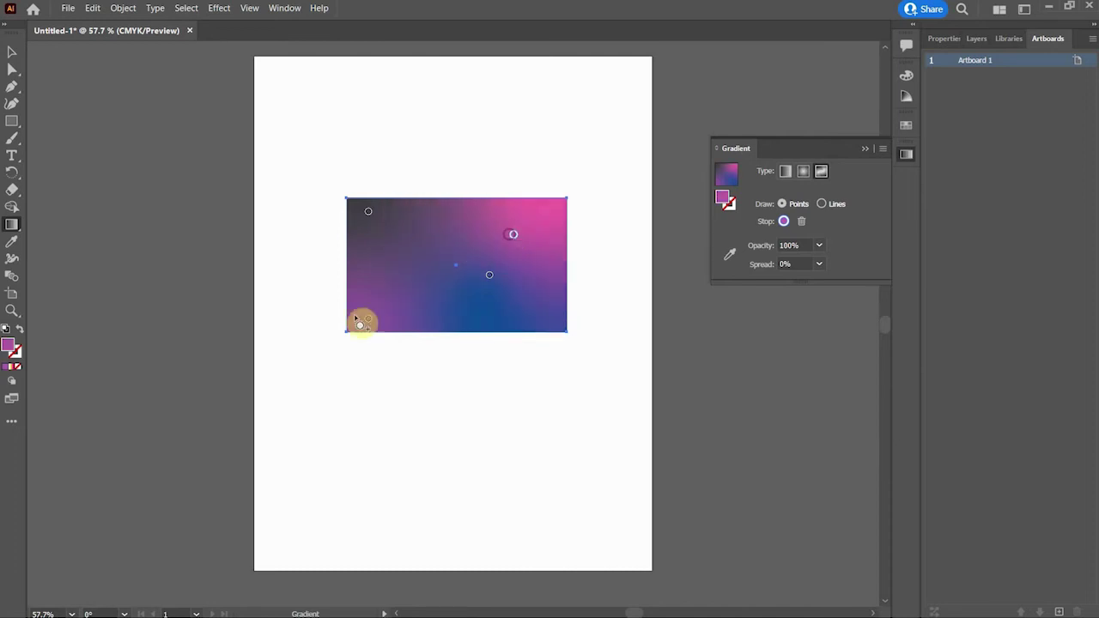
mouse_move(360, 324)
left_mouse_down()
mouse_move(385, 284)
mouse_move(375, 299)
left_mouse_up()
left_click_drag(368, 211, 382, 235)
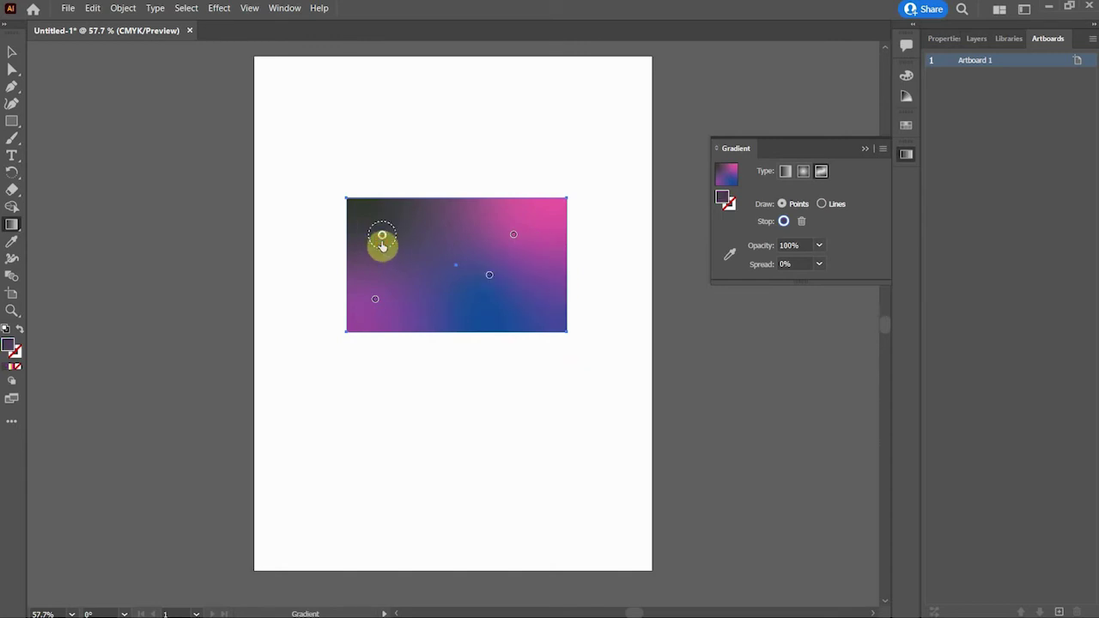
left_click(487, 246)
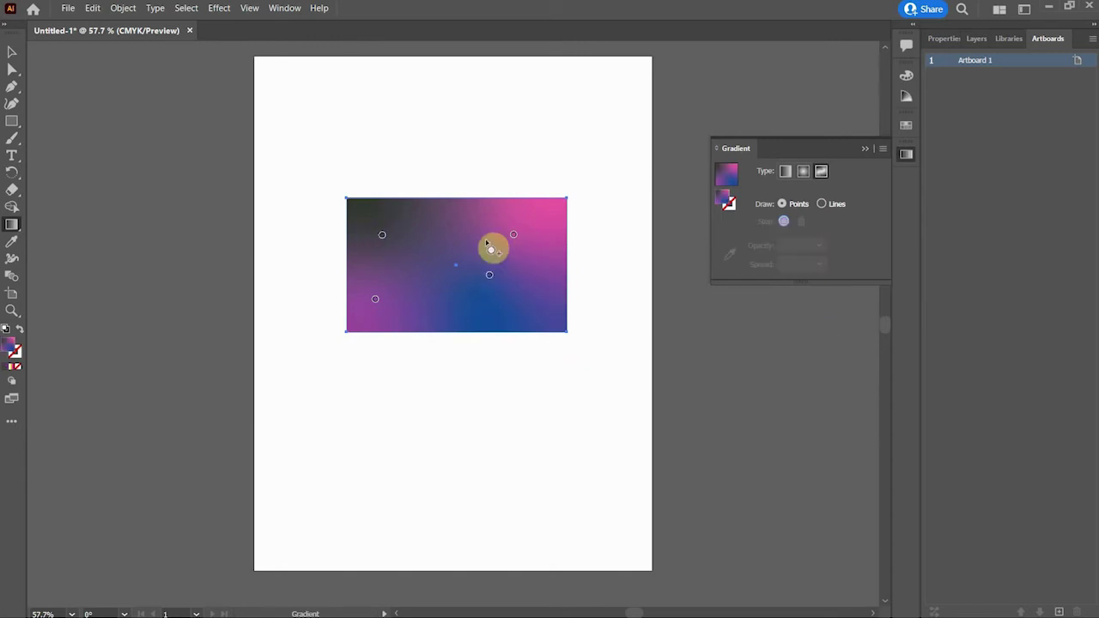
left_click(514, 235)
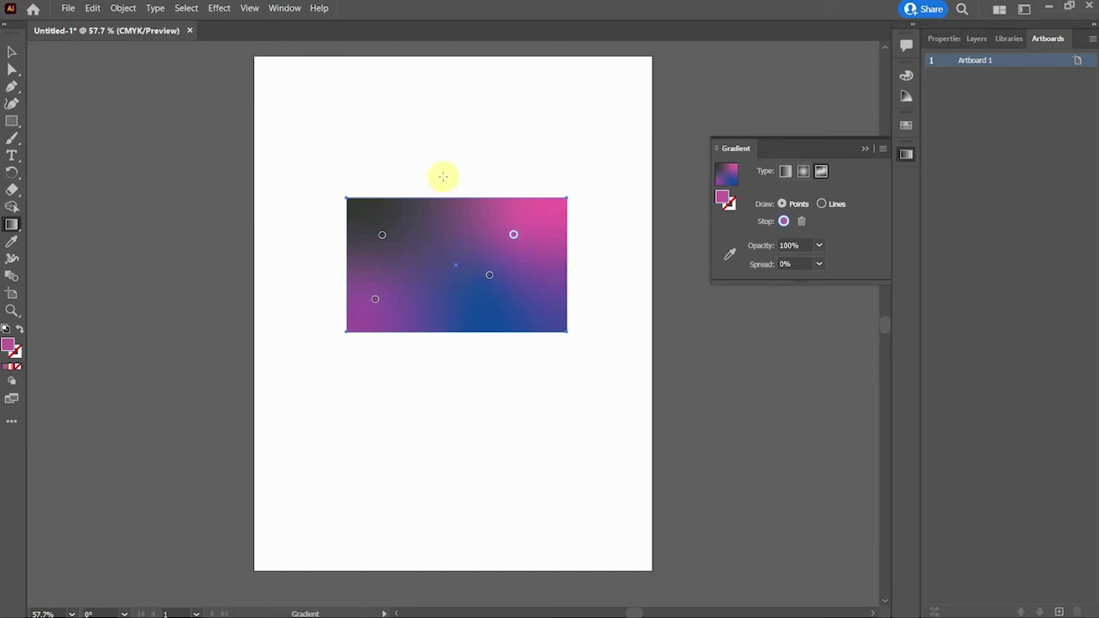
left_click(785, 171)
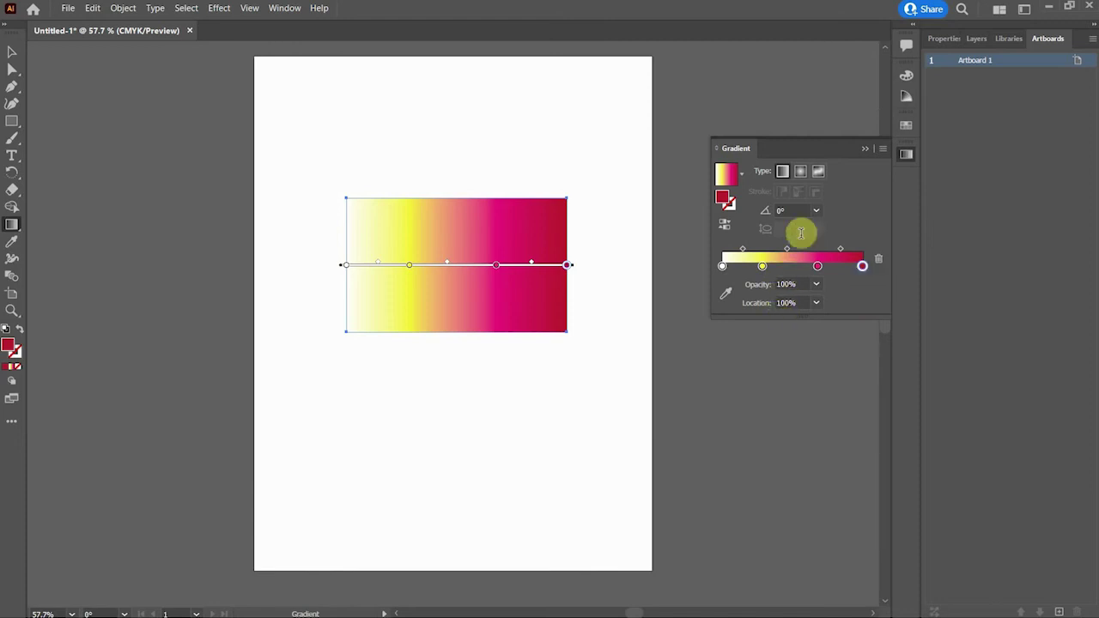
- Switch to the Selection Tool so the gradient rectangle is selected as a whole object
left_click(12, 52)
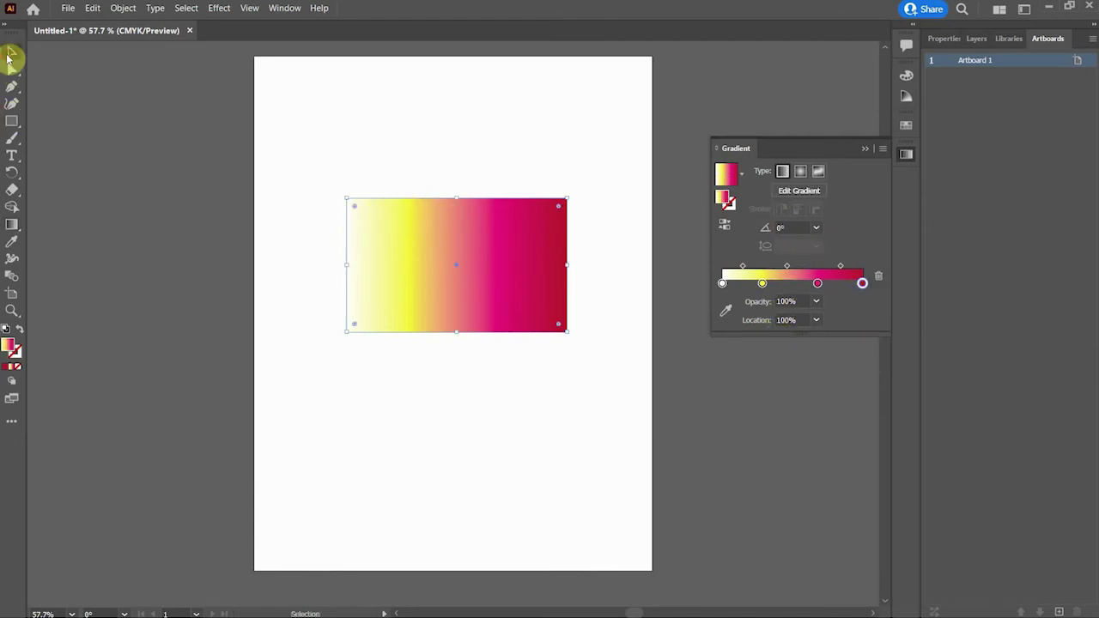
- Show the Swatches panel from the Window menu beside the selected gradient rectangle
left_click(908, 128)
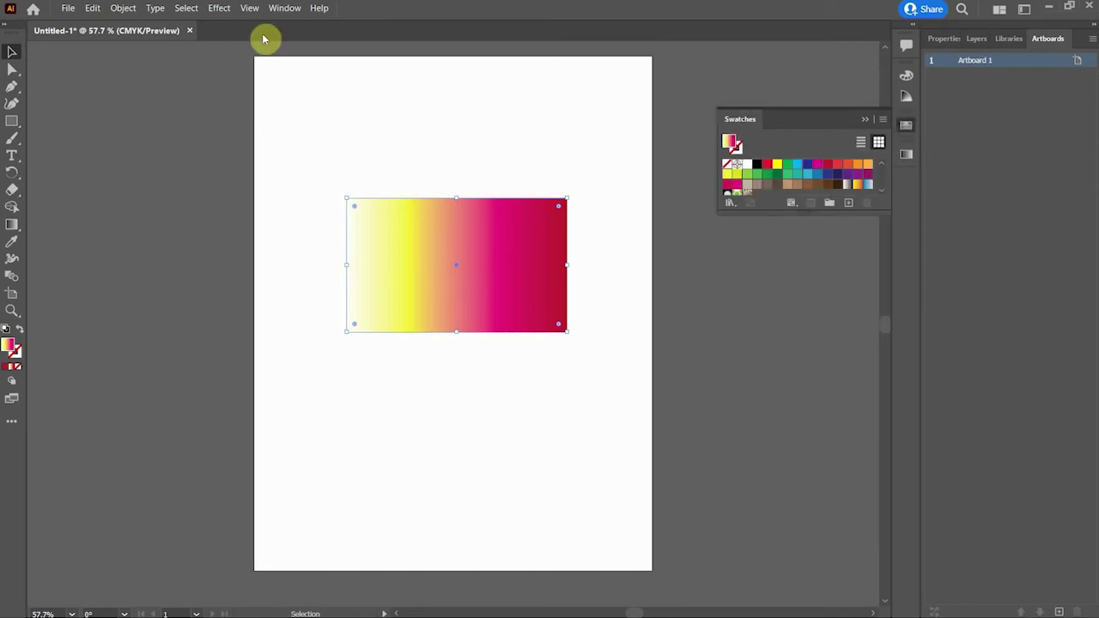
left_click(282, 8)
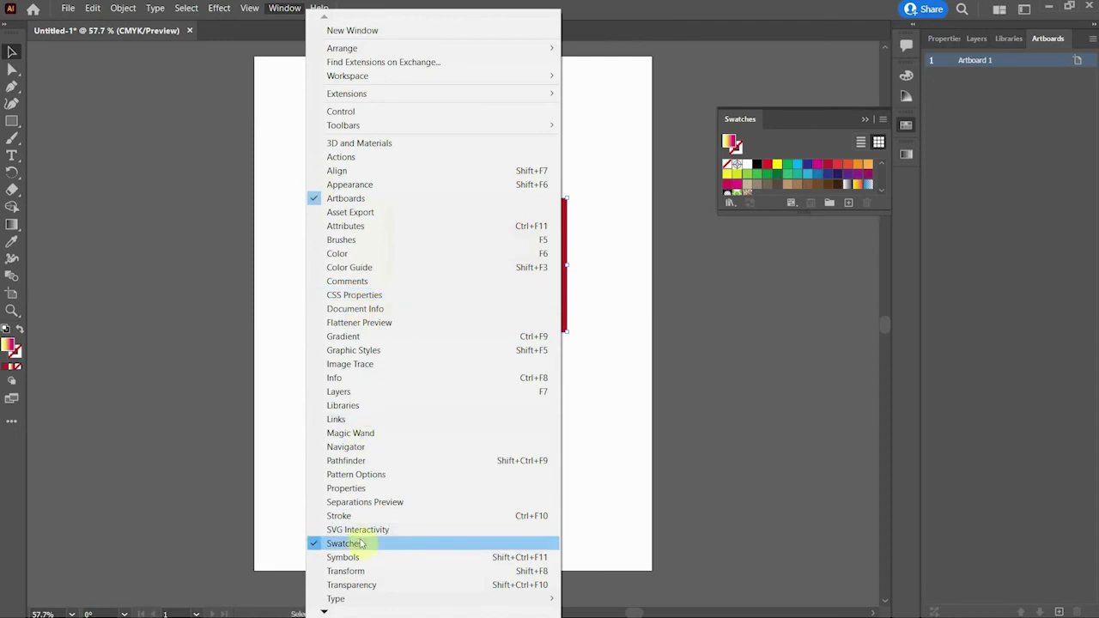
left_click(355, 550)
left_click(906, 126)
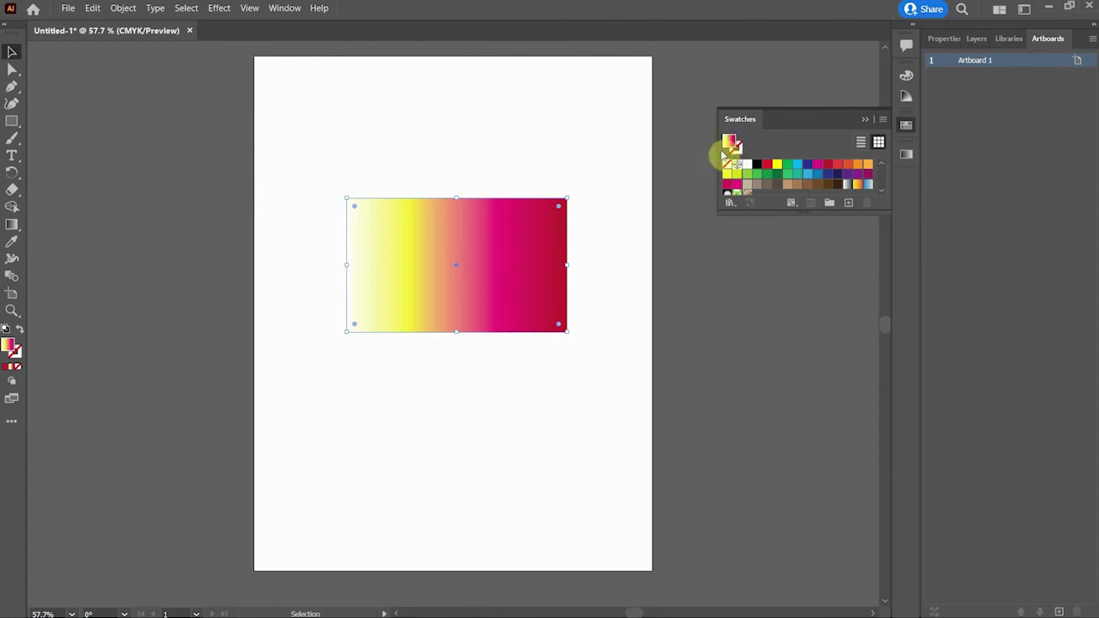
- Save the rectangle's gradient as a new swatch named 'Tohfa Gradient'
left_click(847, 204)
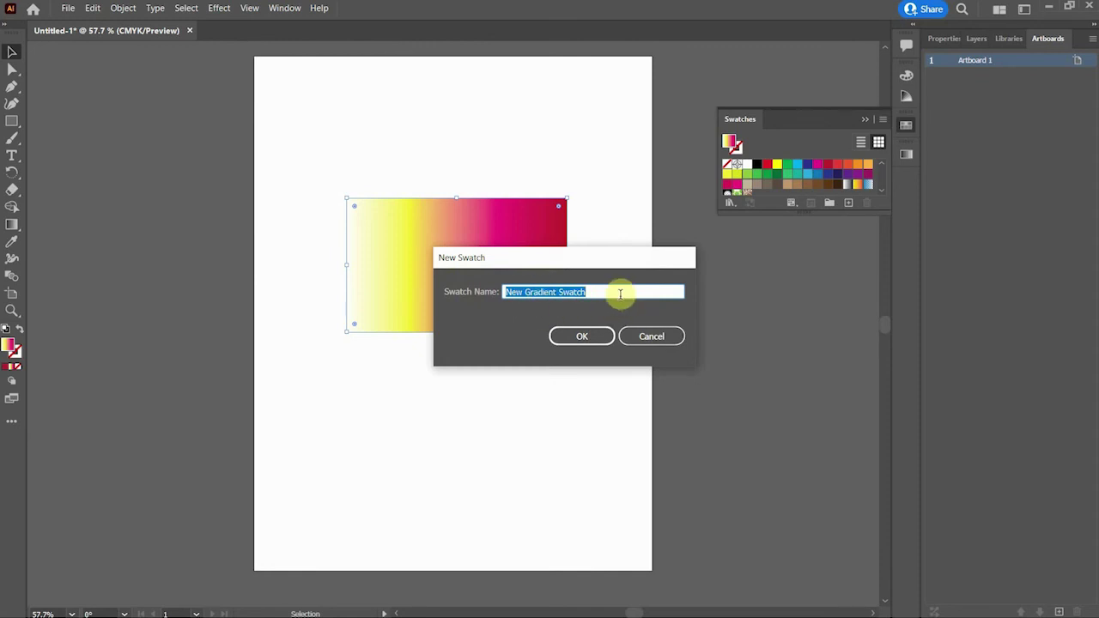
key("BackSpace")
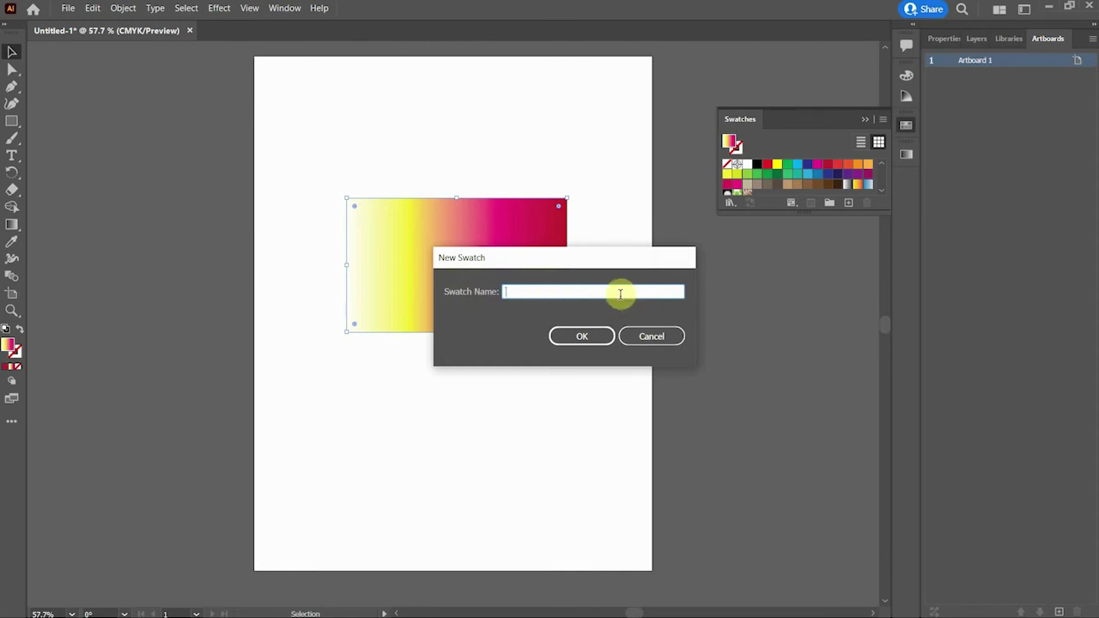
type("Tohfa Grade")
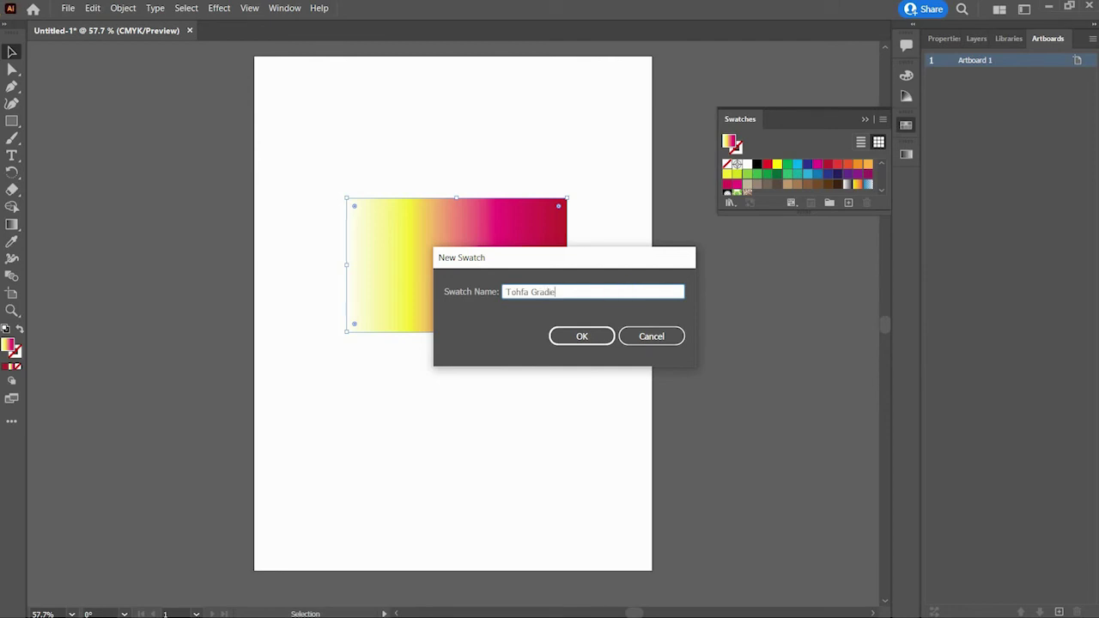
key("Return")
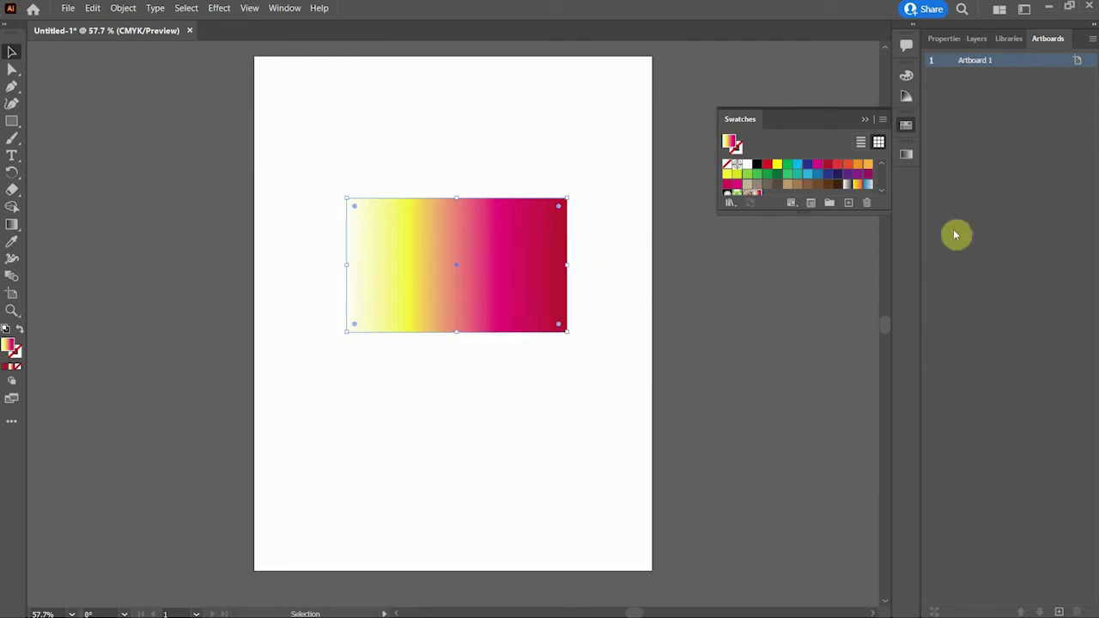
- Enlarge the Swatches panel and move the Tohfa Gradient swatch up into the first rows
left_click_drag(865, 206, 865, 246)
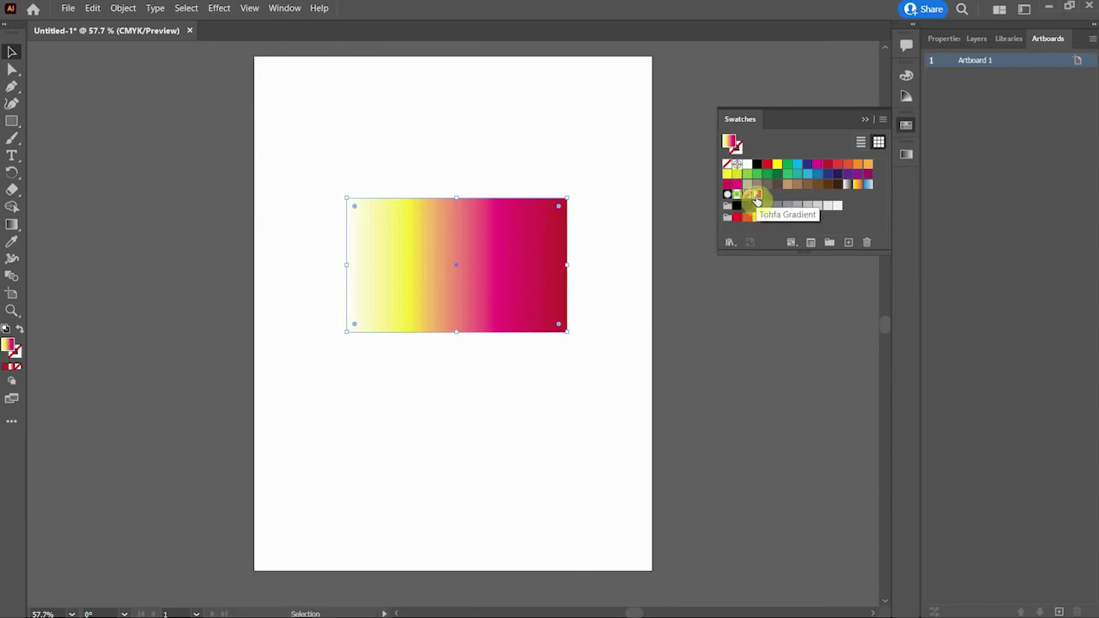
left_click(761, 190)
left_click_drag(761, 190, 759, 164)
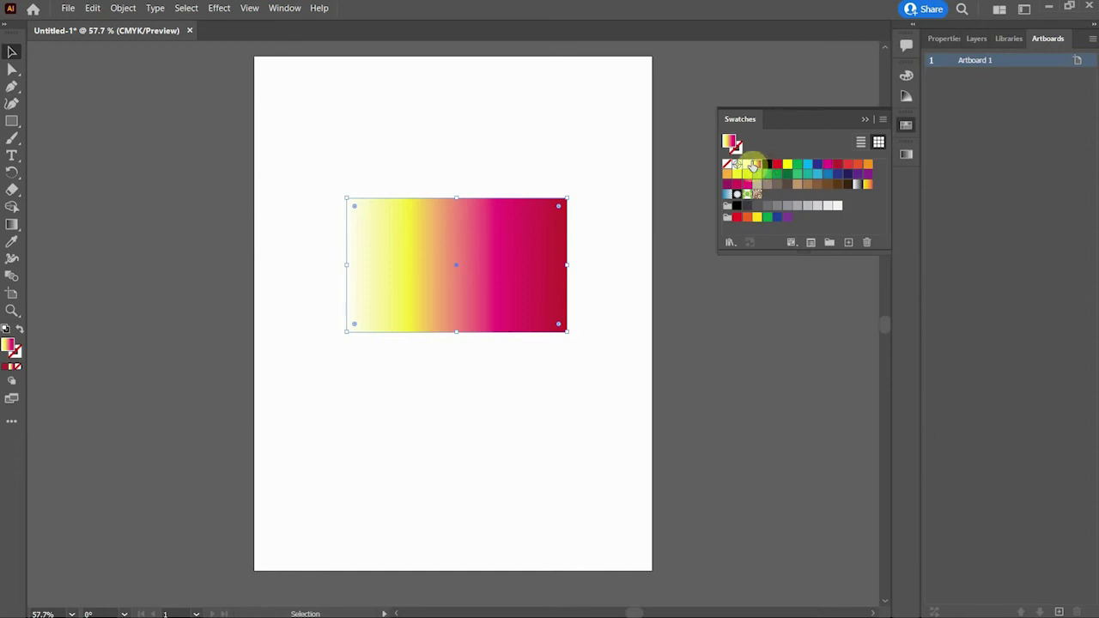
- Export the swatches as an AI swatch library named 'Tohfa Gradient', then delete the selected swatches
left_click(884, 121)
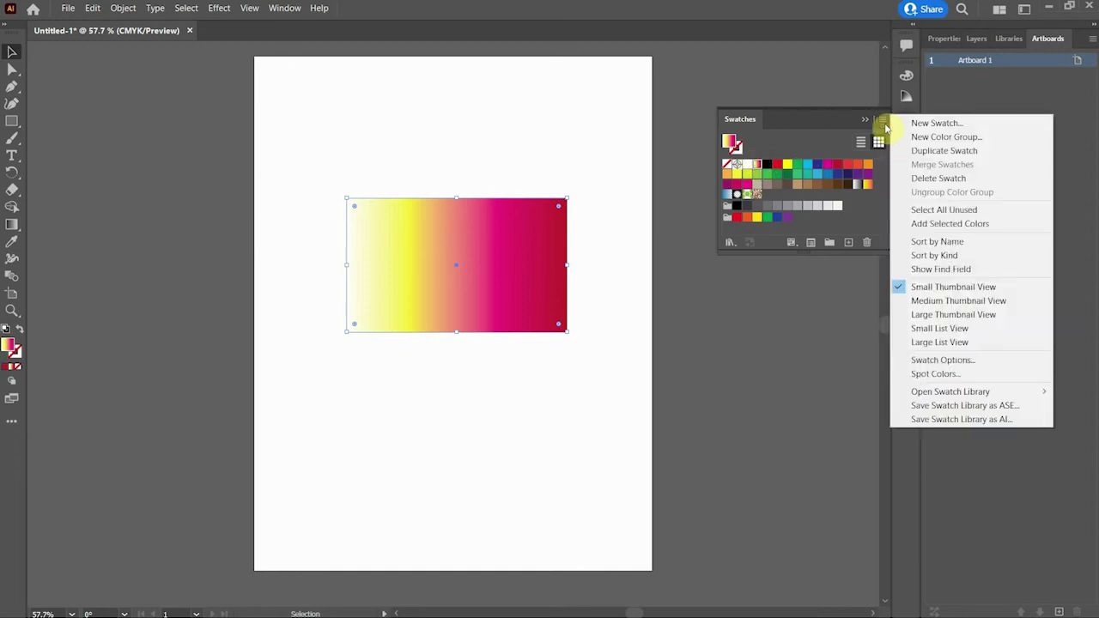
left_click(1011, 420)
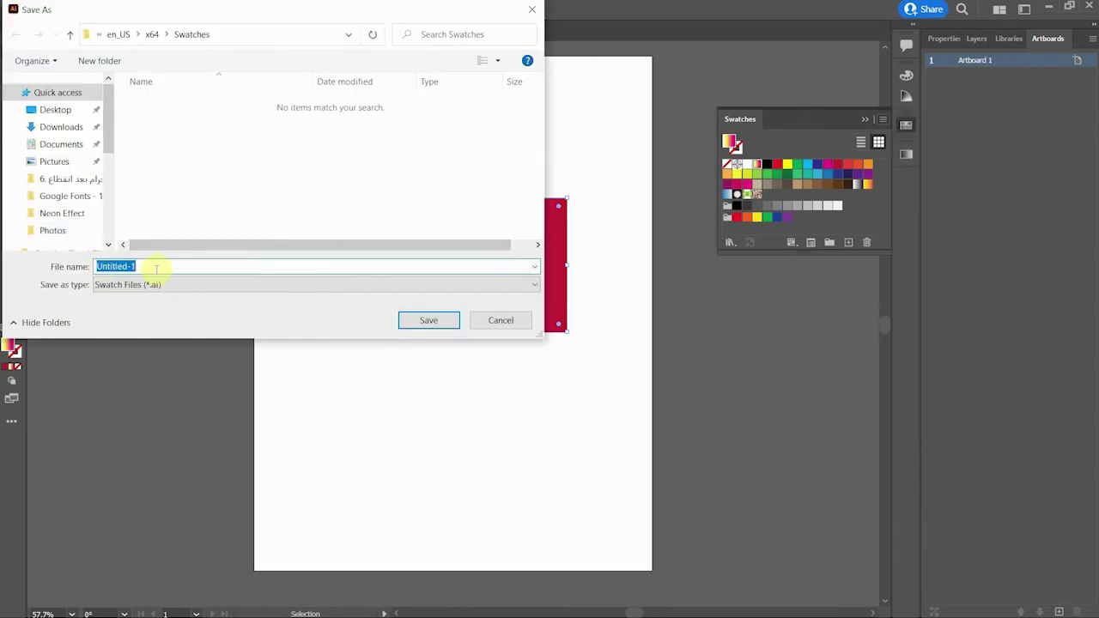
type("1")
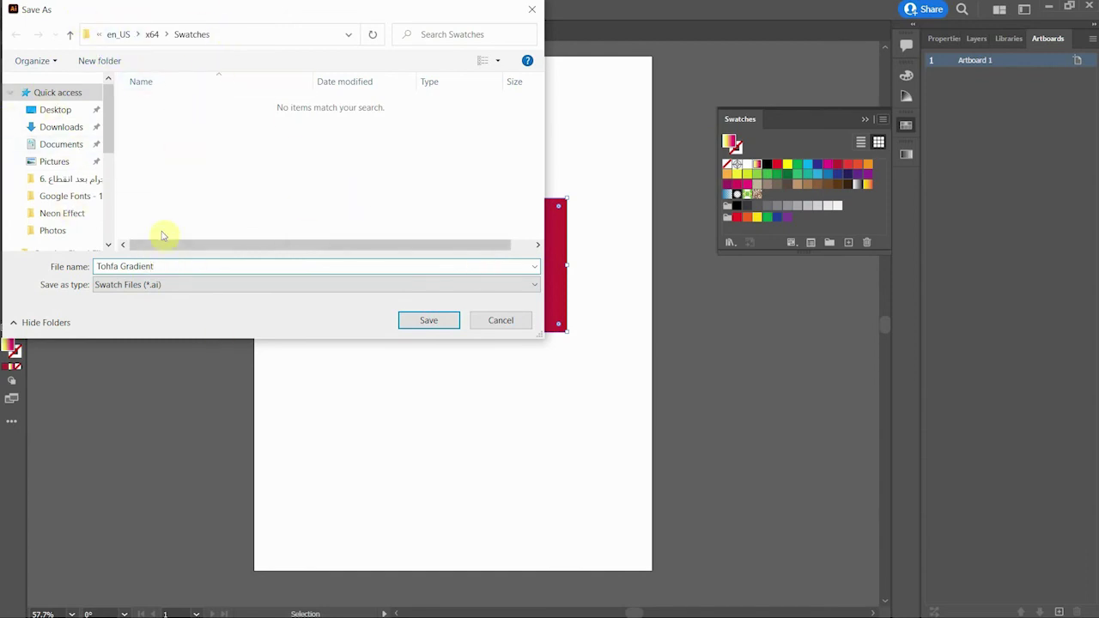
left_click(423, 322)
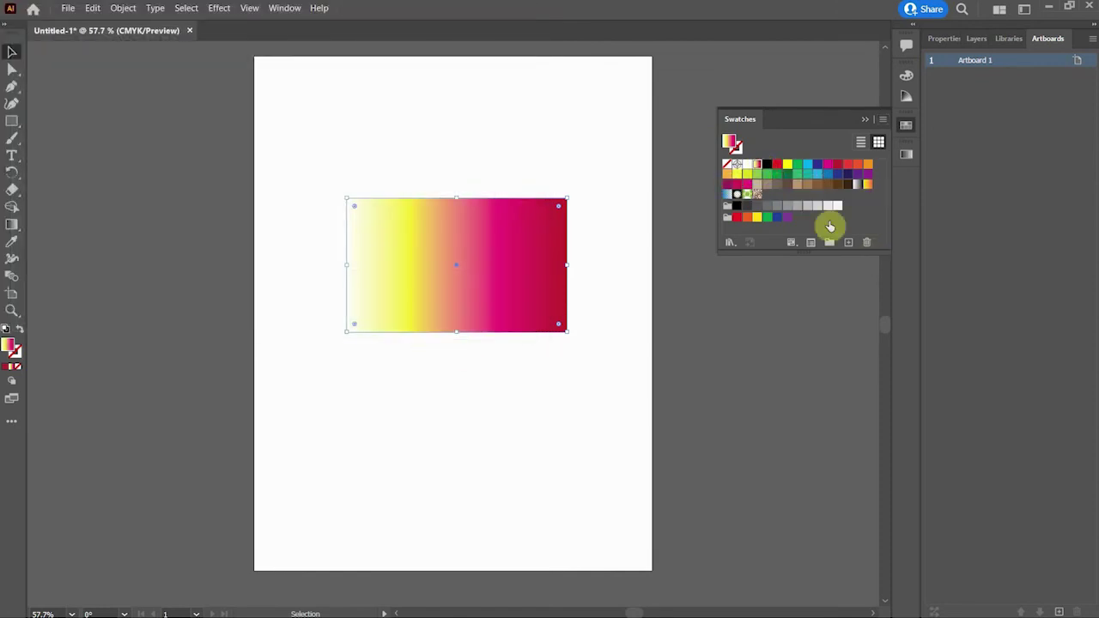
left_click(866, 244)
- Delete the selected swatches, draw a light-grey circle below the rectangle, and deselect it
left_click(534, 336)
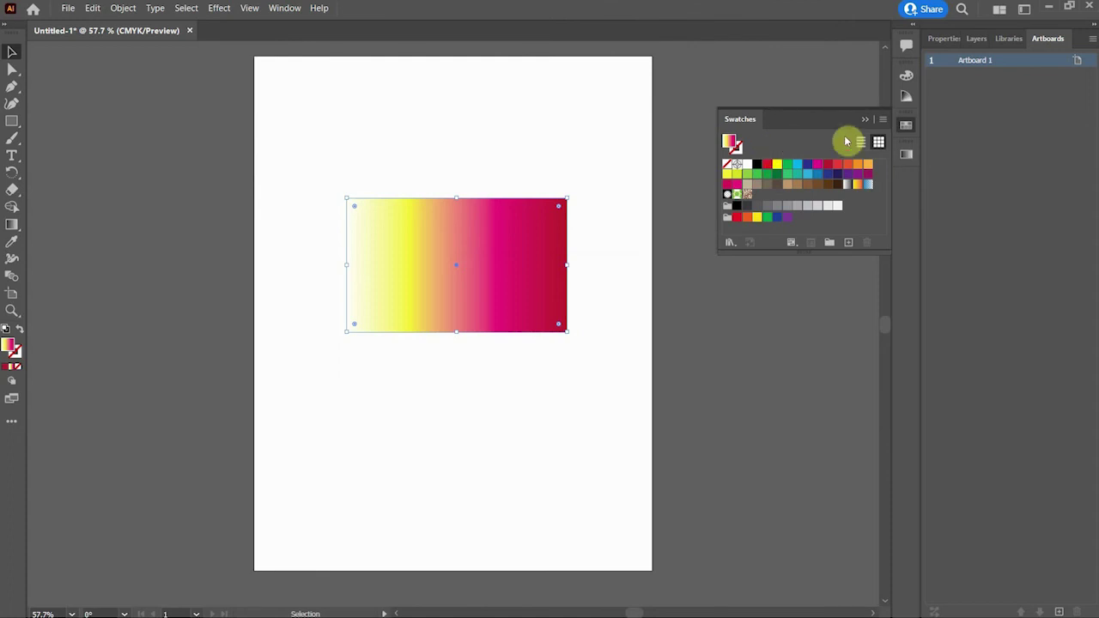
left_click(78, 264)
key("l")
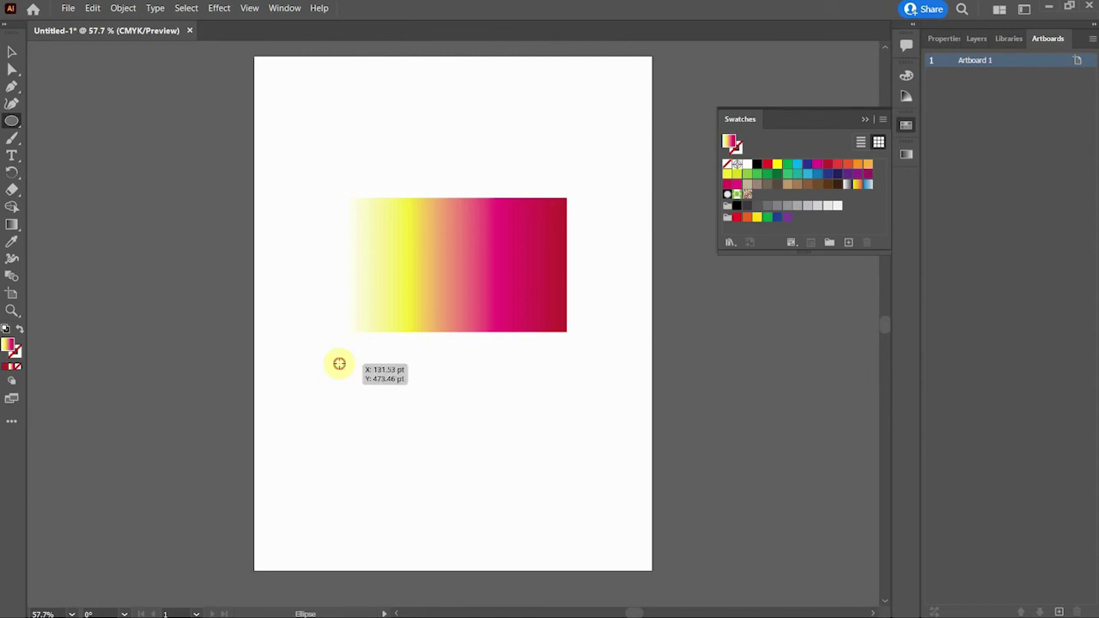
left_click_drag(339, 363, 502, 434)
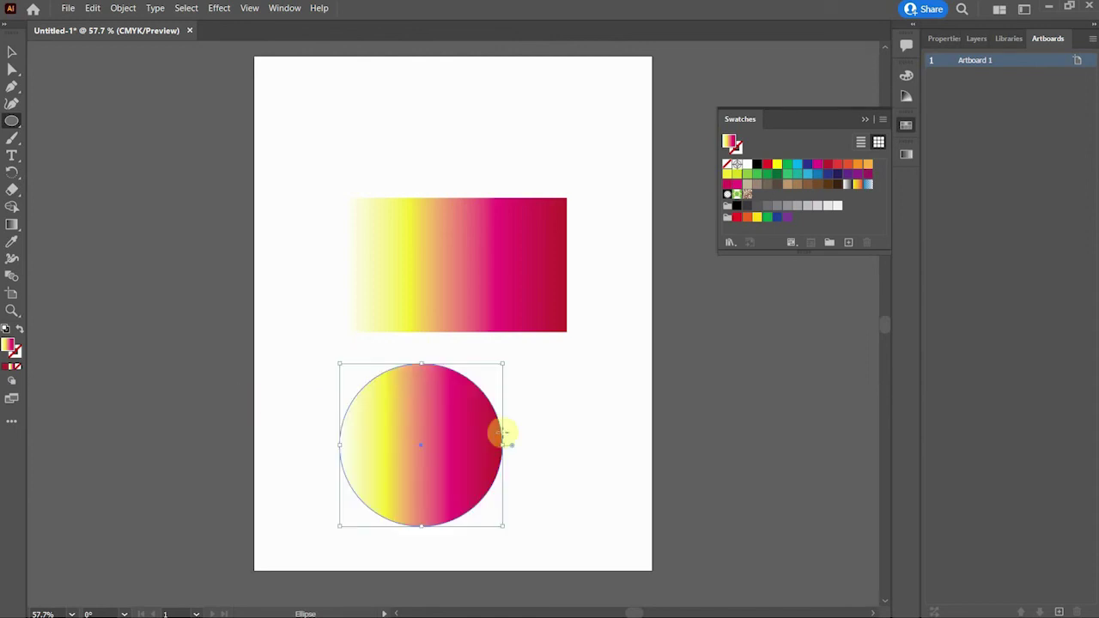
left_click(839, 207)
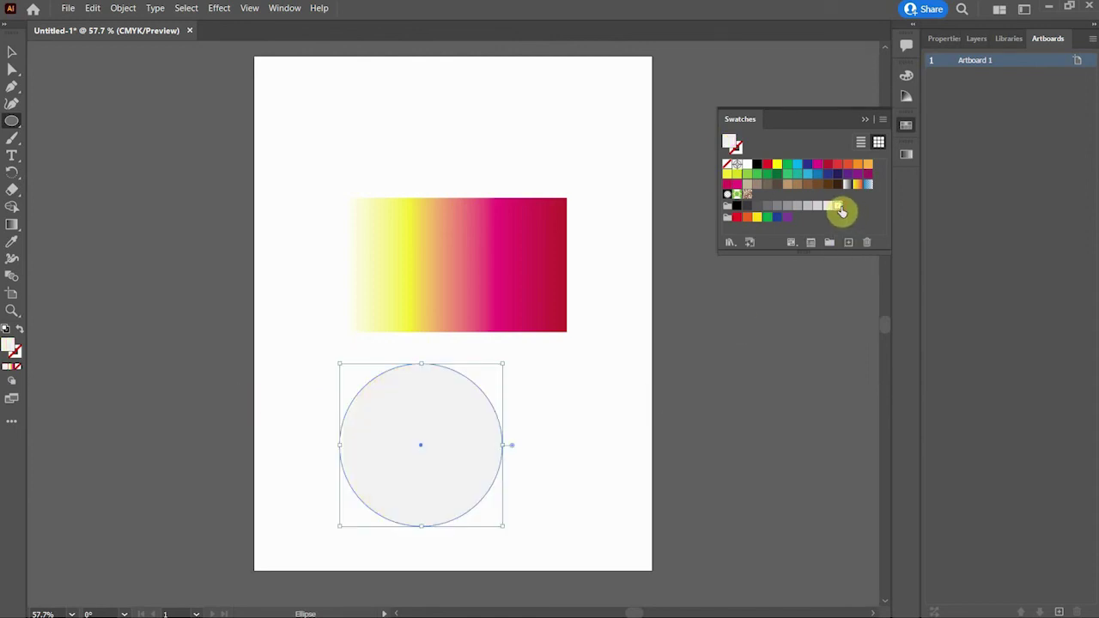
left_click(11, 55)
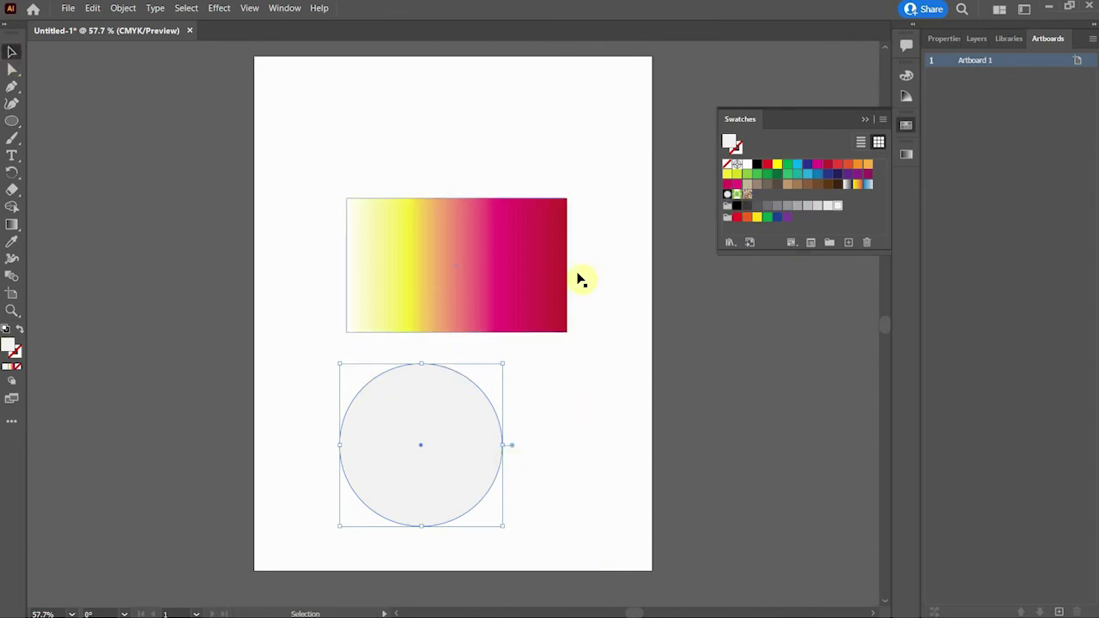
key("ctrl+shift+a")
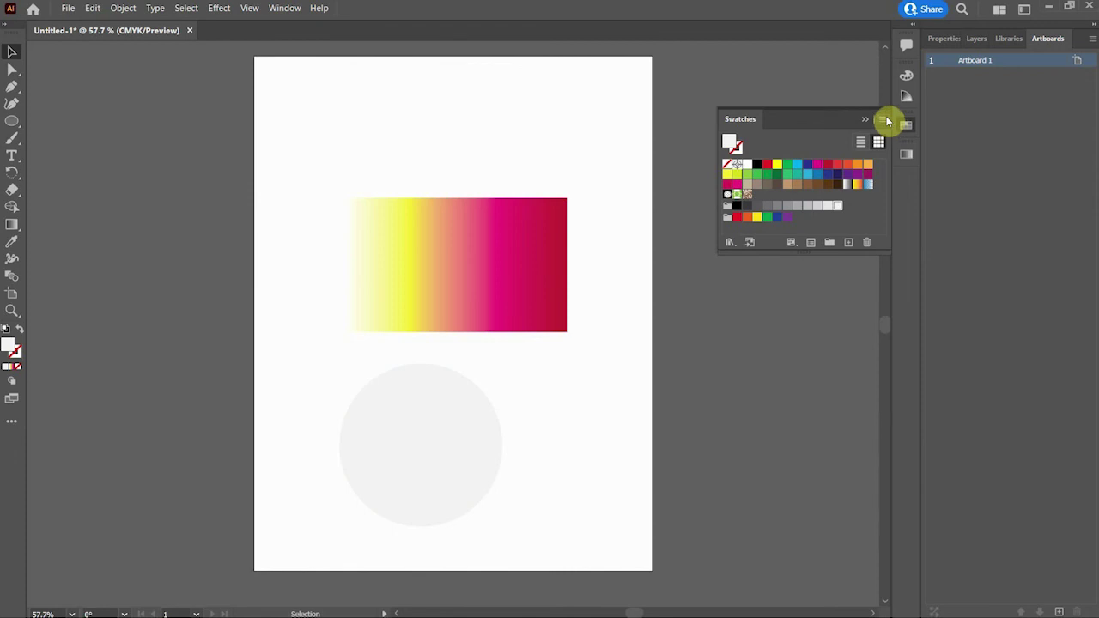
left_click(885, 121)
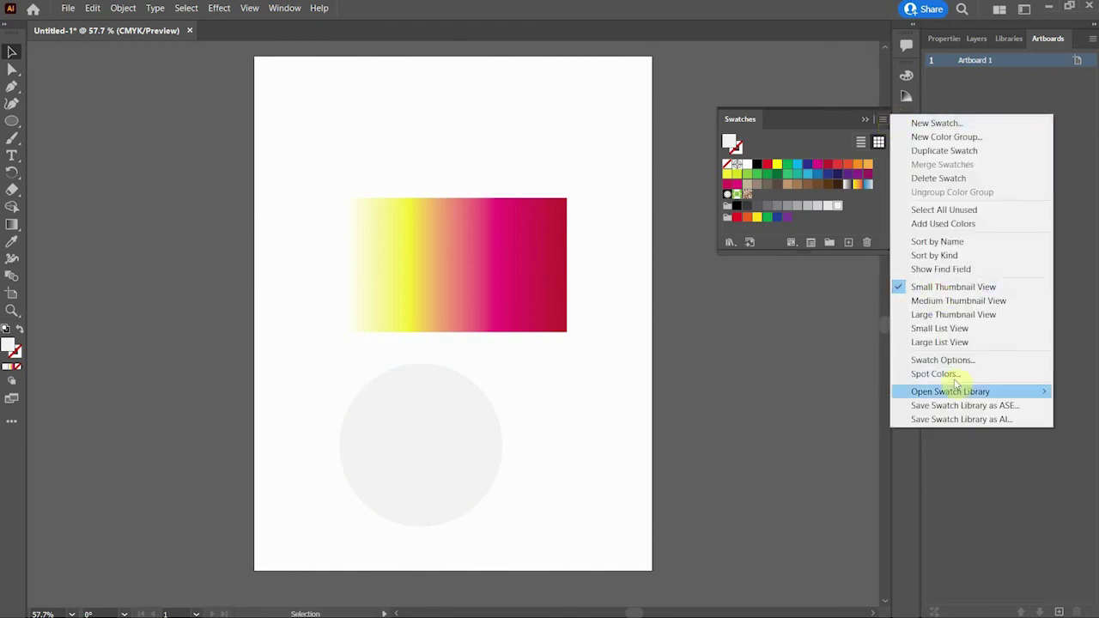
mouse_move(951, 391)
mouse_move(808, 374)
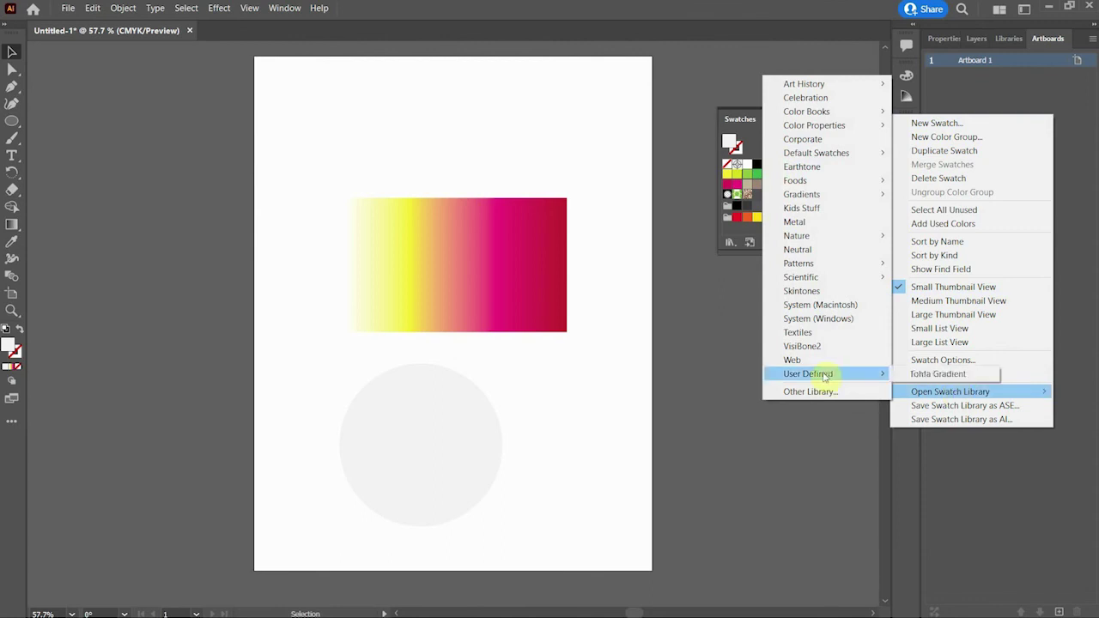
- Load the user-defined 'Tohfa Gradient' library and fill the grey circle with its yellow-to-crimson swatch
left_click(905, 376)
left_click(435, 471)
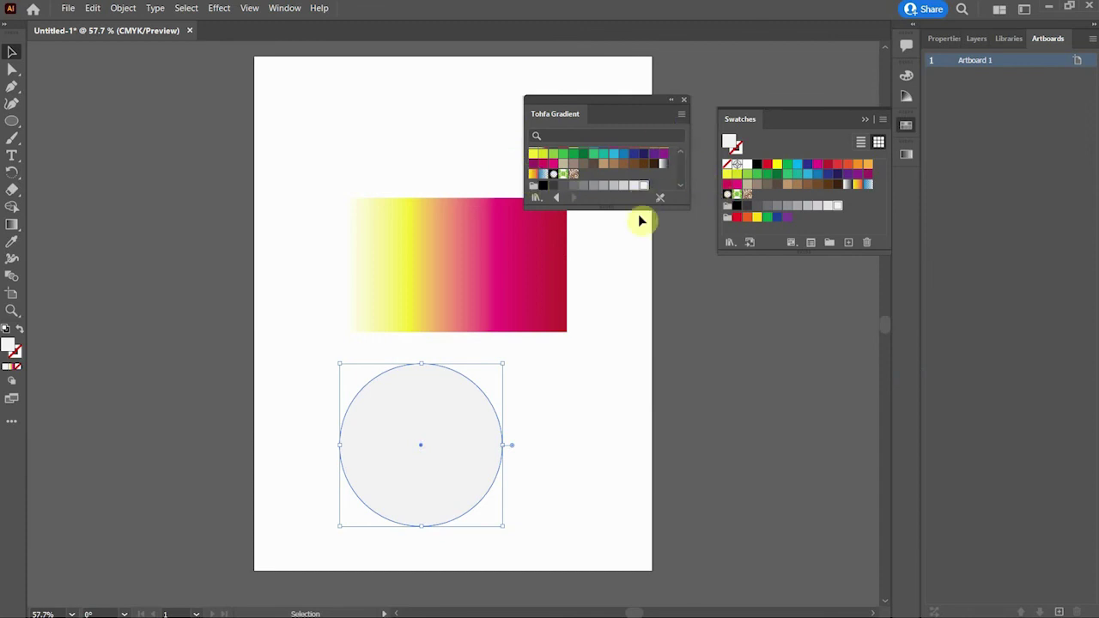
left_click_drag(638, 208, 638, 333)
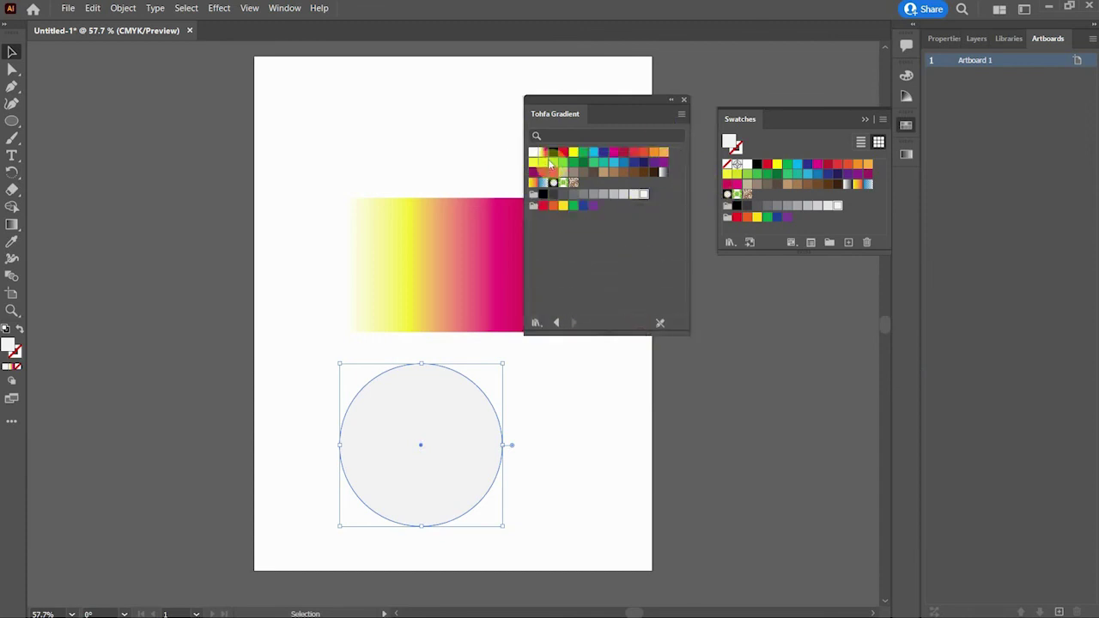
left_click(543, 152)
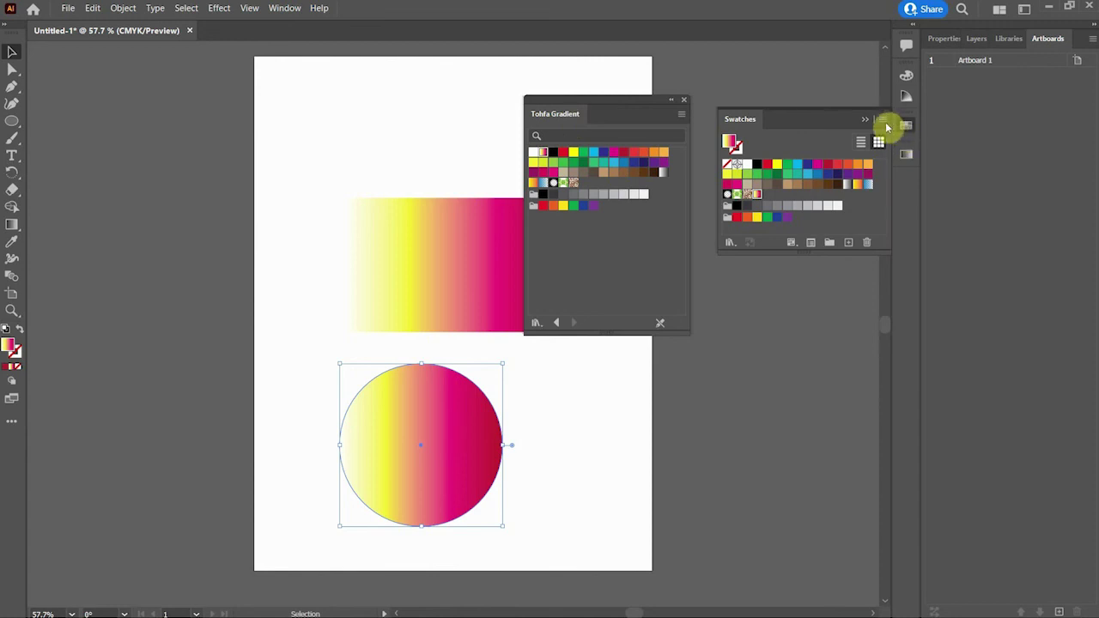
left_click(882, 120)
mouse_move(950, 392)
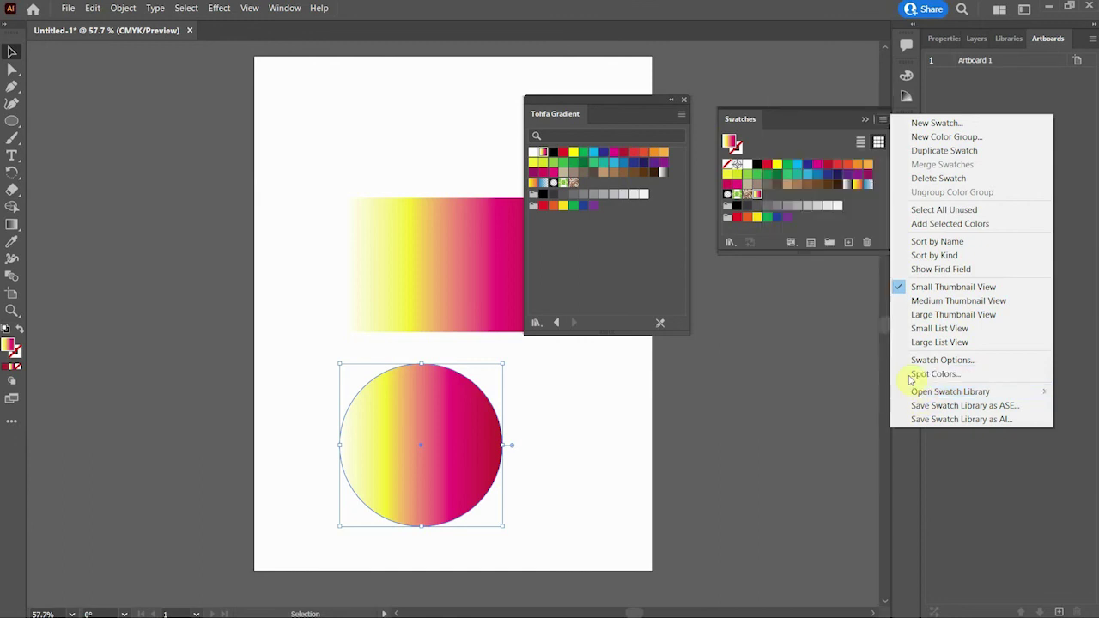
left_click(805, 421)
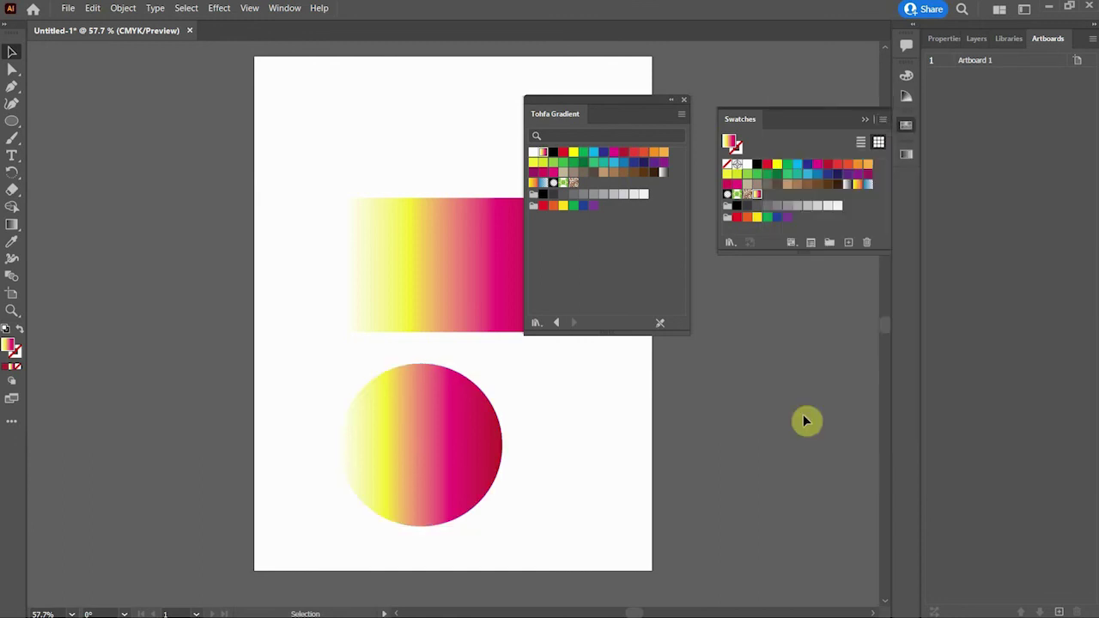